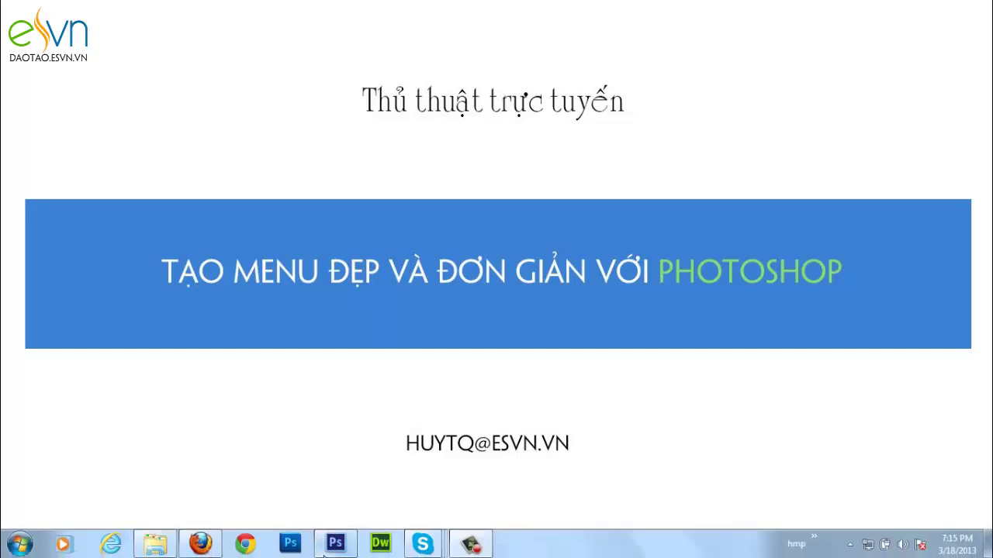
Bring the empty Photoshop CS6 workspace to the front from the Windows taskbar
click(333, 543)
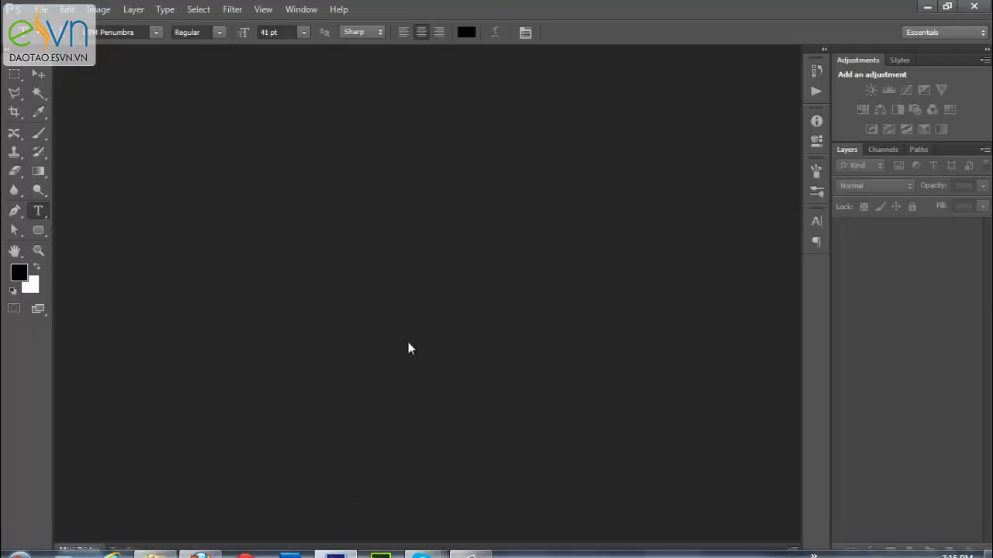
Create a new 500×200 px document at 300 ppi resolution
key(ctrl+n)
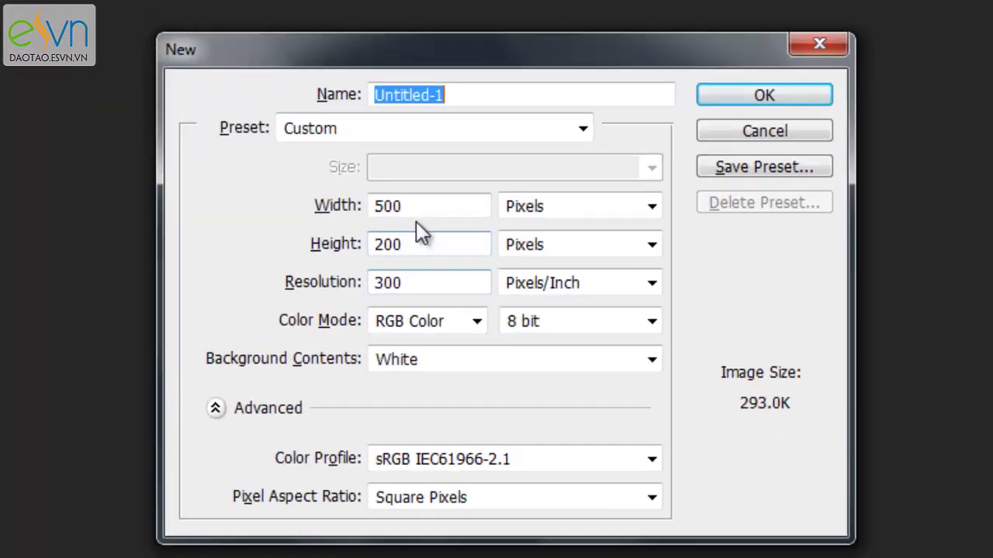
key(Tab)
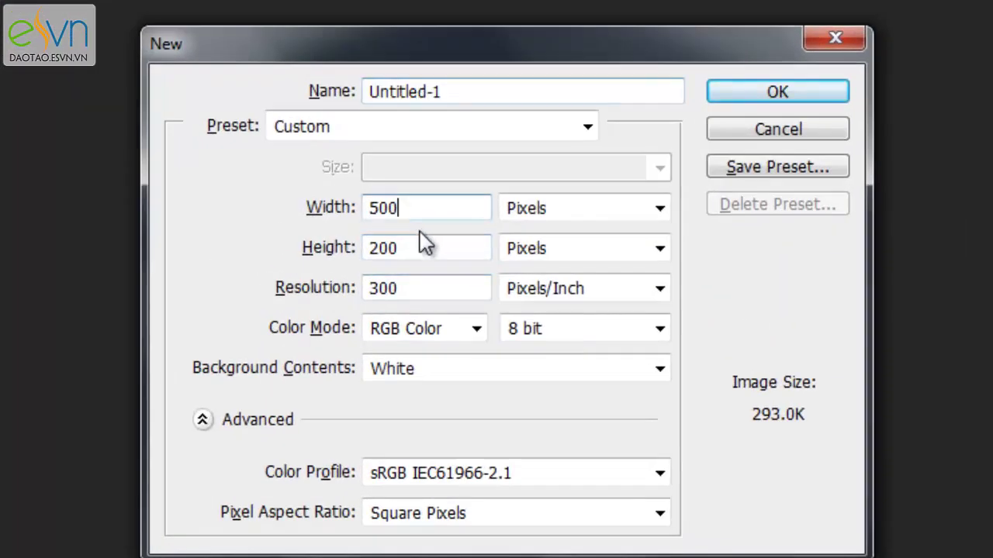
key(Tab)
key(Tab)
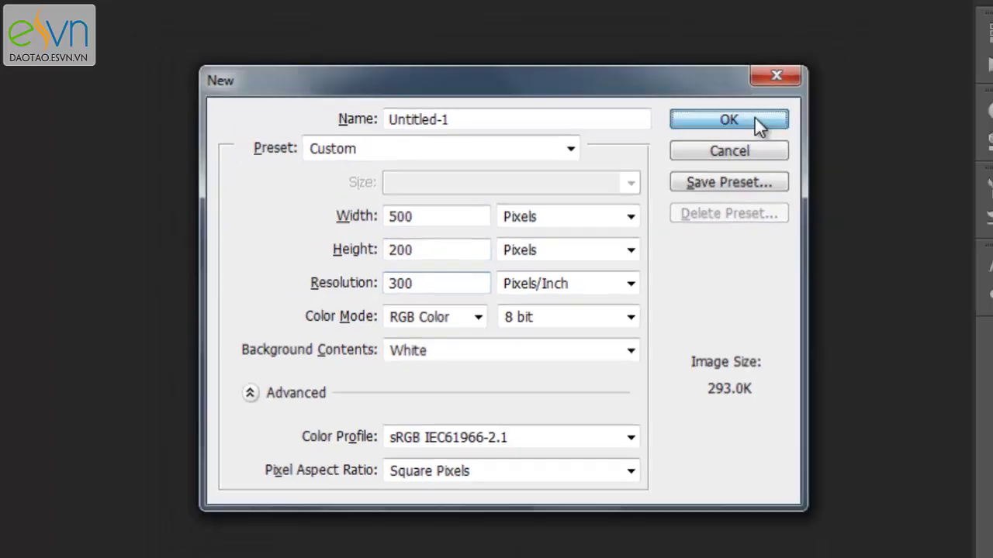
click(807, 91)
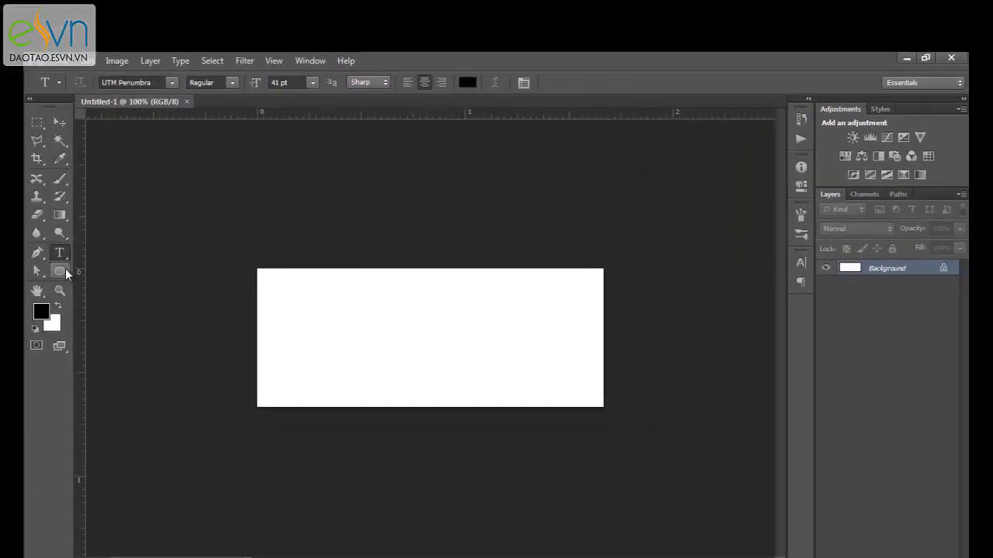
Draw a wide blue rounded-rectangle bar with 5 px corner radius across the upper canvas
click(61, 271)
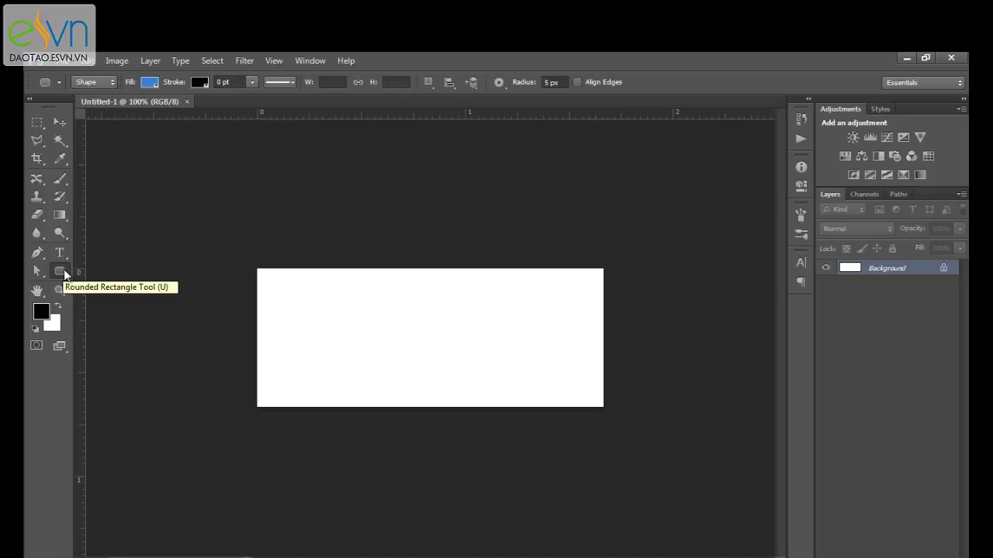
click(560, 83)
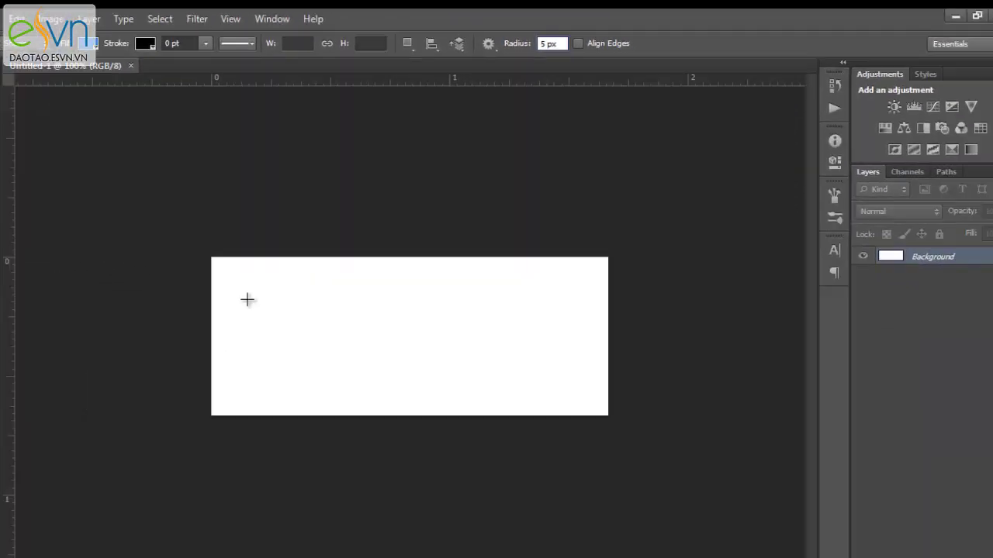
mouse_move(276, 266)
mouse_down()
mouse_move(540, 341)
mouse_move(571, 300)
mouse_up()
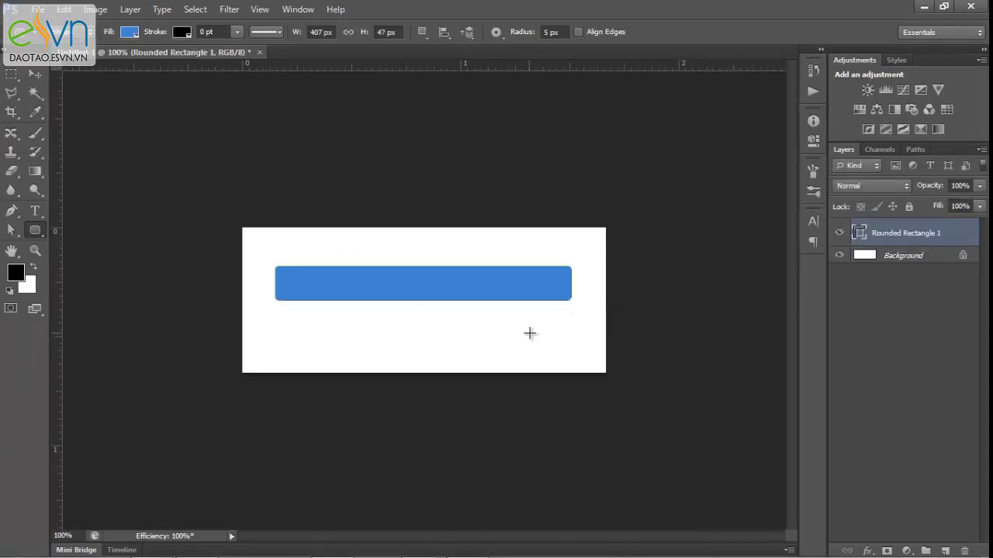
Fill the Background layer with solid black at 100% opacity, then reselect Rounded Rectangle 1
click(882, 256)
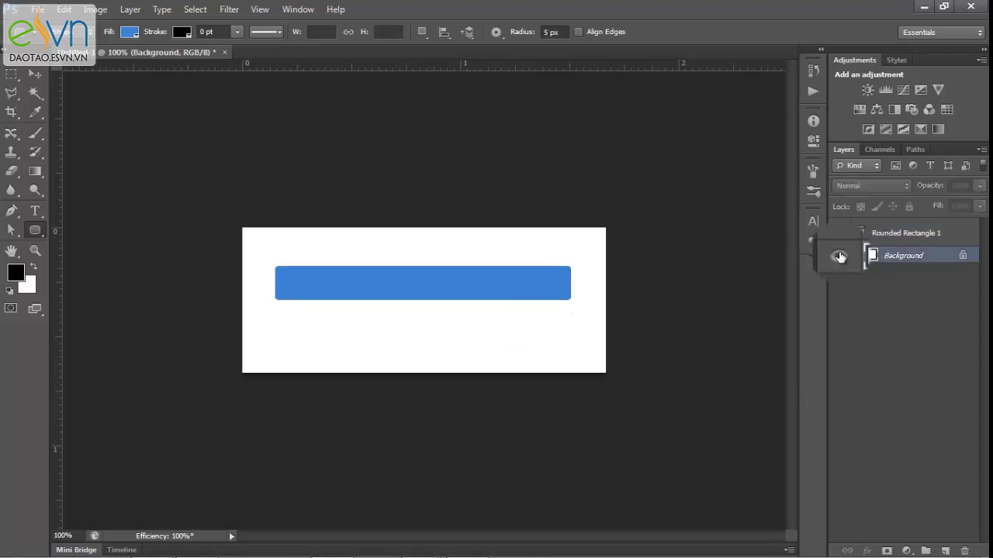
key(shift+F5)
click(682, 243)
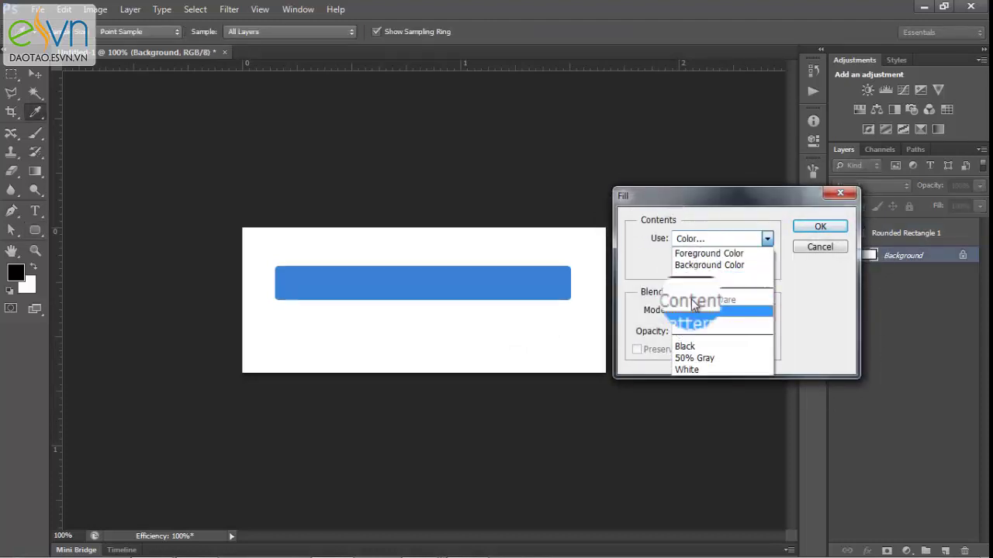
click(688, 278)
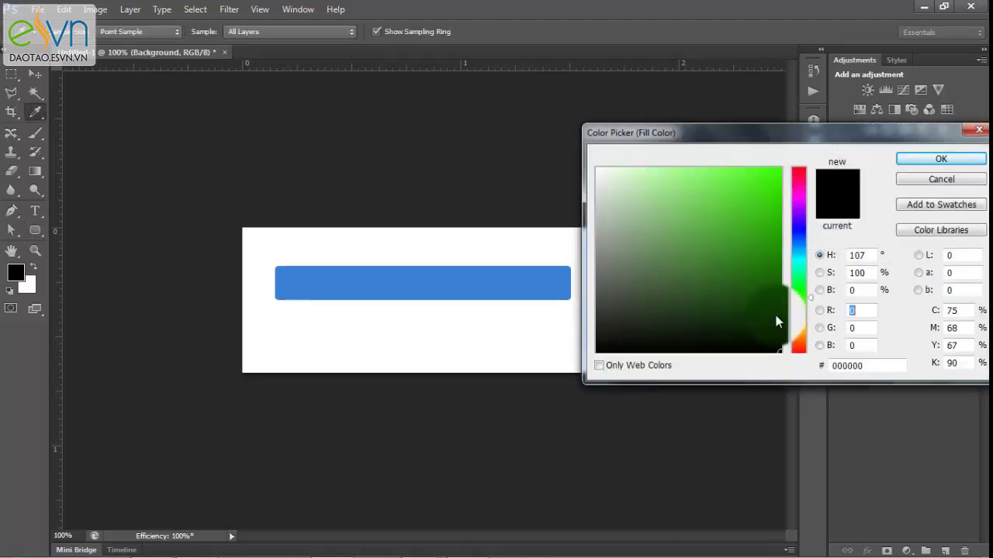
click(921, 159)
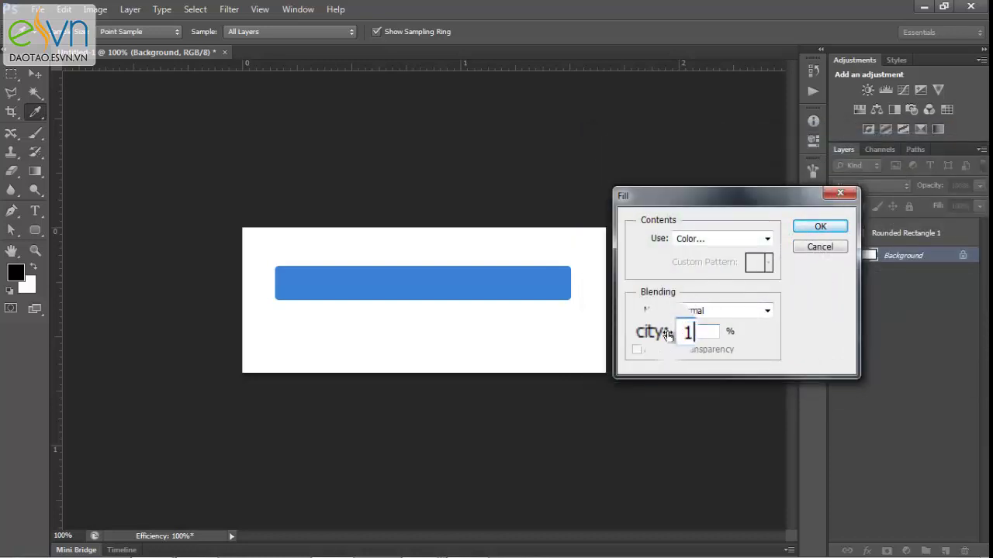
text(00)
click(820, 227)
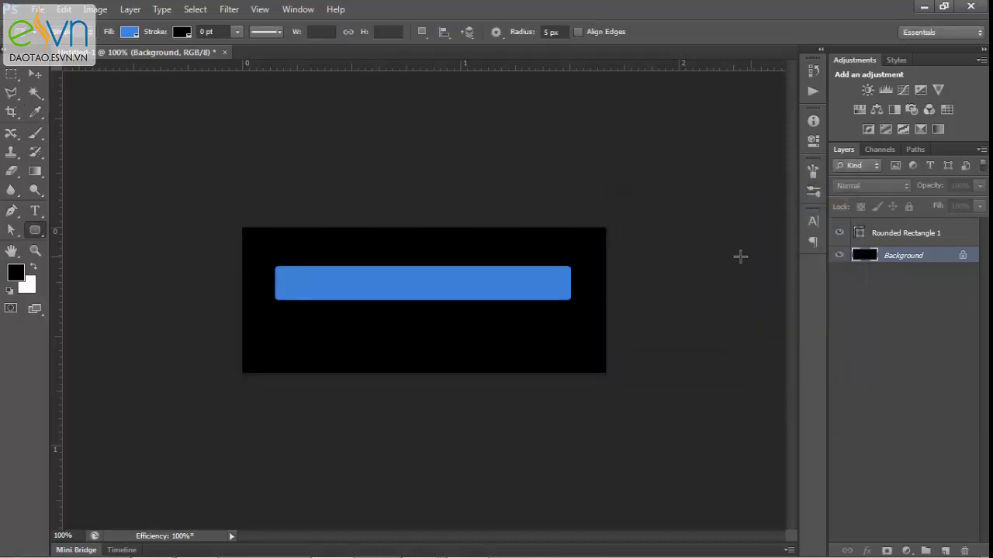
click(875, 234)
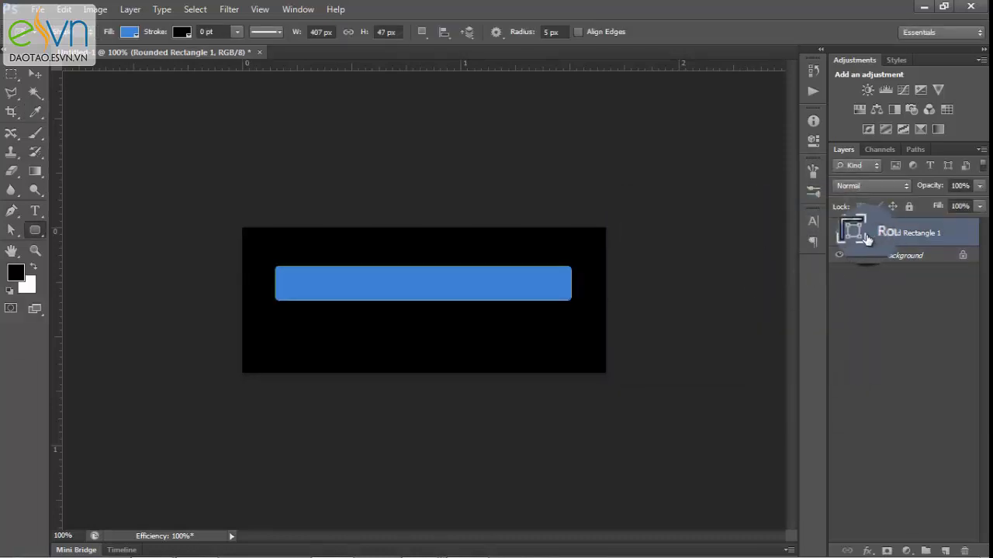
Add a Gradient Overlay to Rounded Rectangle 1 through its Blending Options
right_click(875, 237)
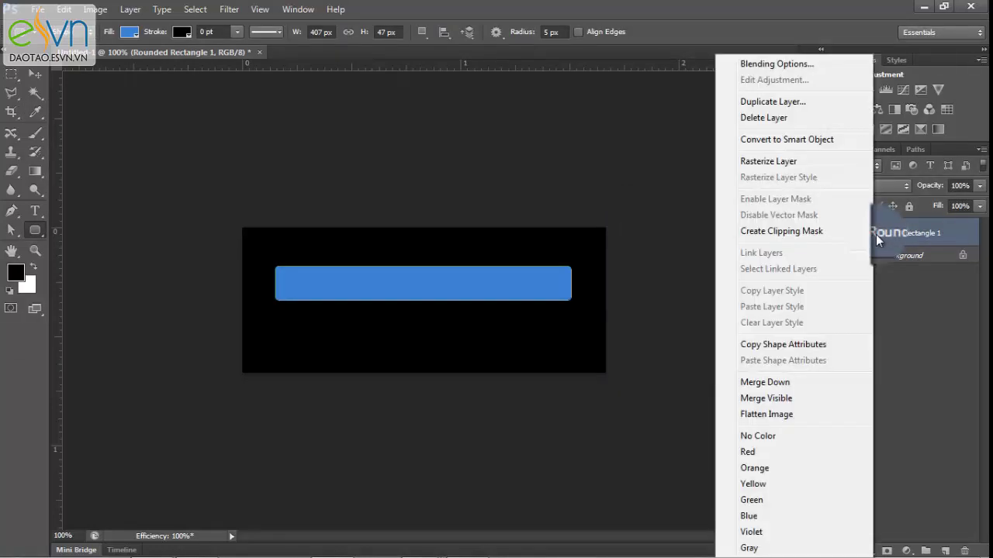
click(751, 69)
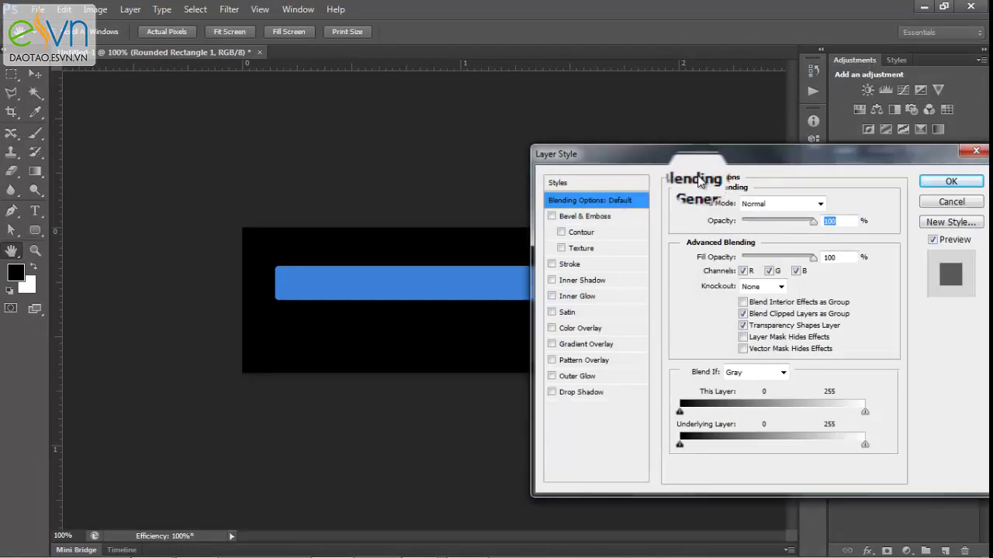
click(585, 345)
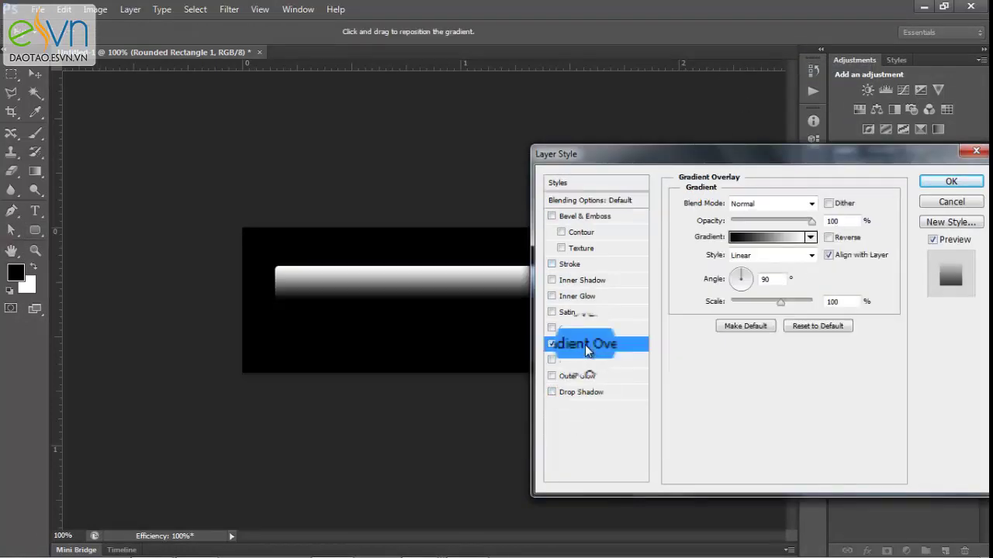
click(763, 236)
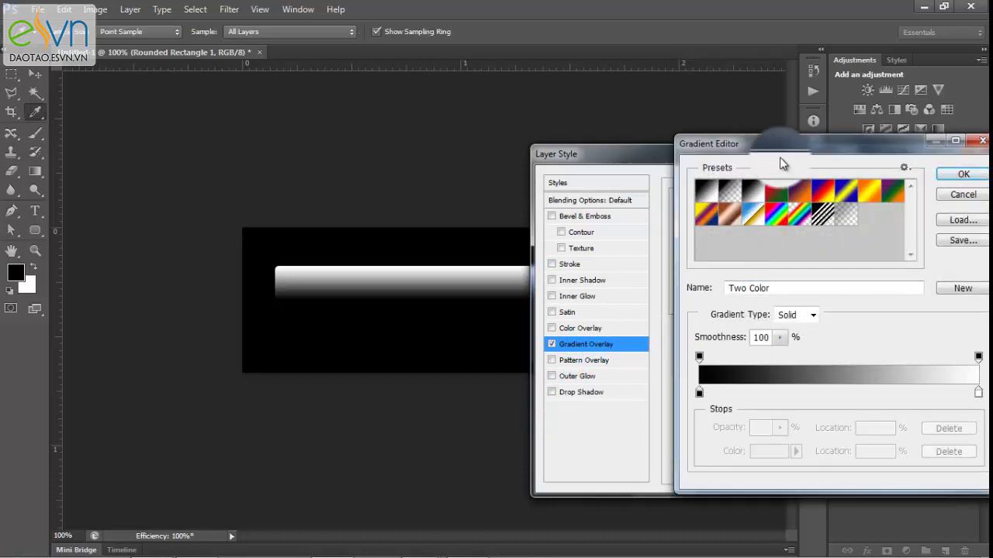
drag(768, 144, 734, 123)
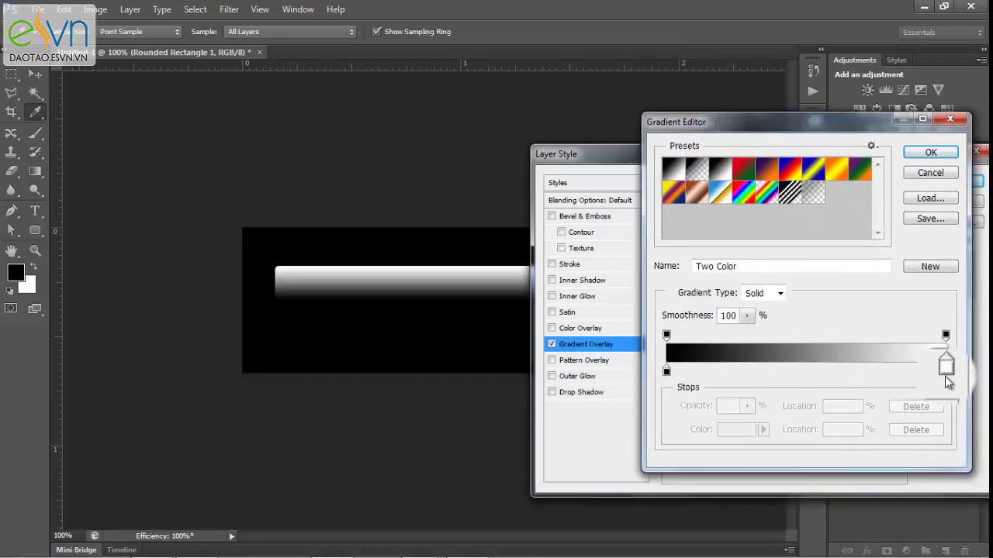
Set the gradient stops to 0d0d0d and 282828 and apply the overlay
double_click(946, 372)
drag(682, 235, 580, 330)
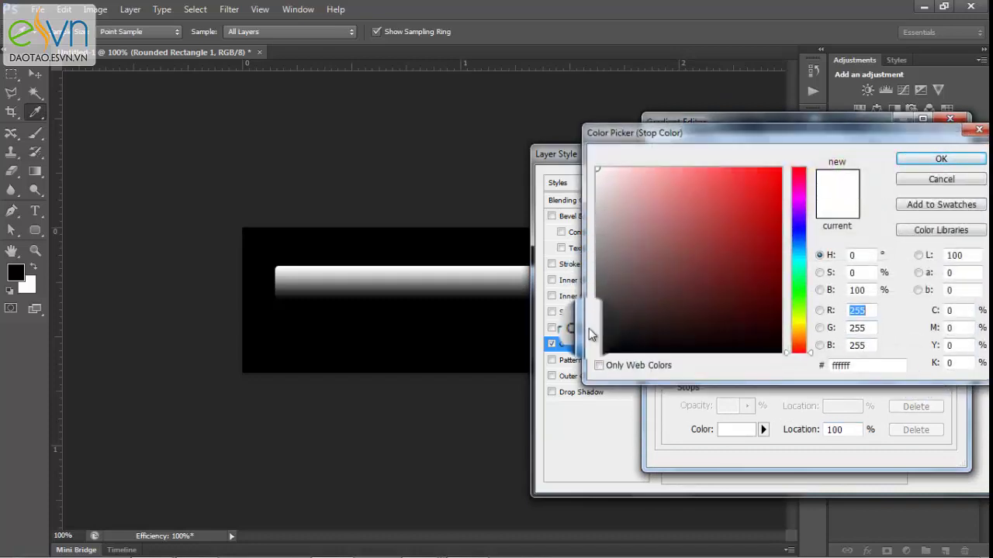
click(942, 161)
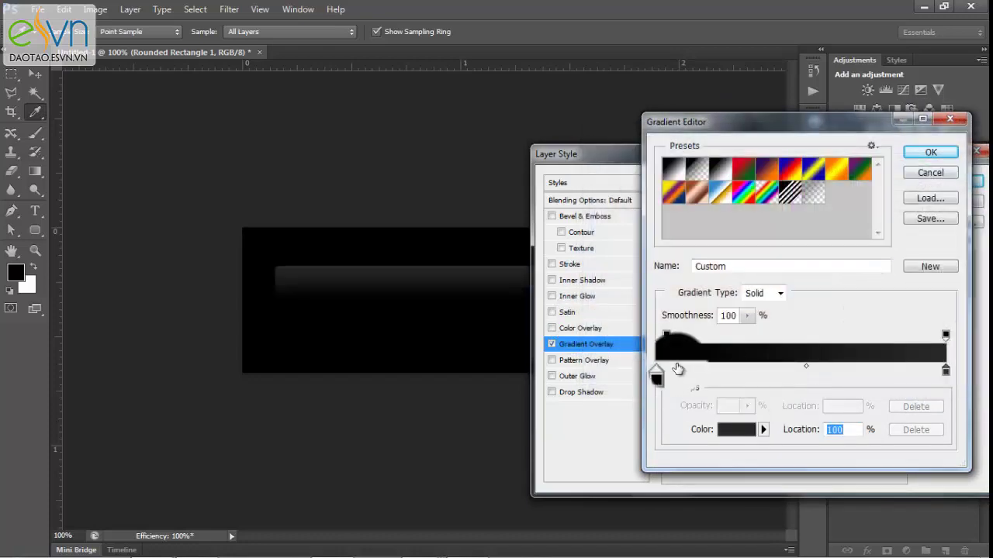
double_click(667, 373)
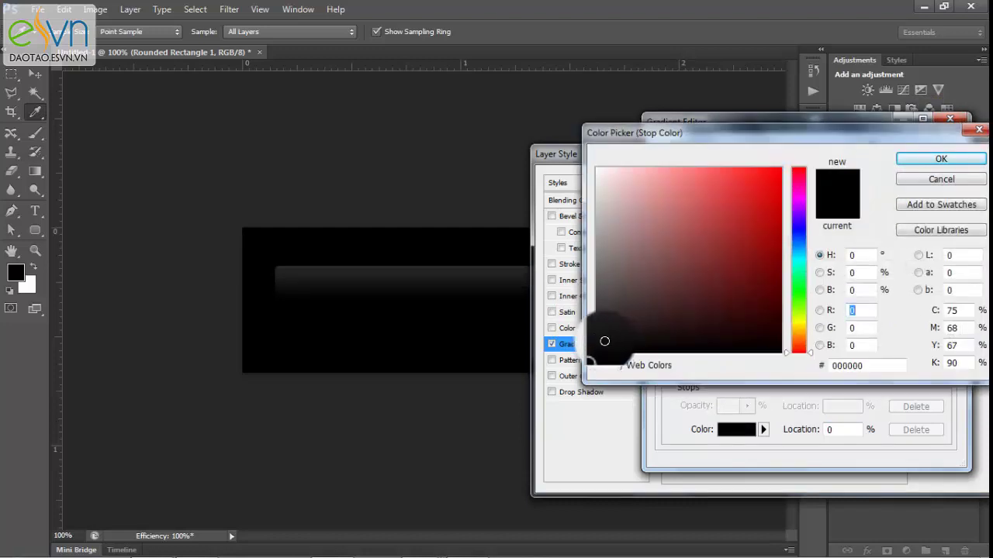
click(597, 341)
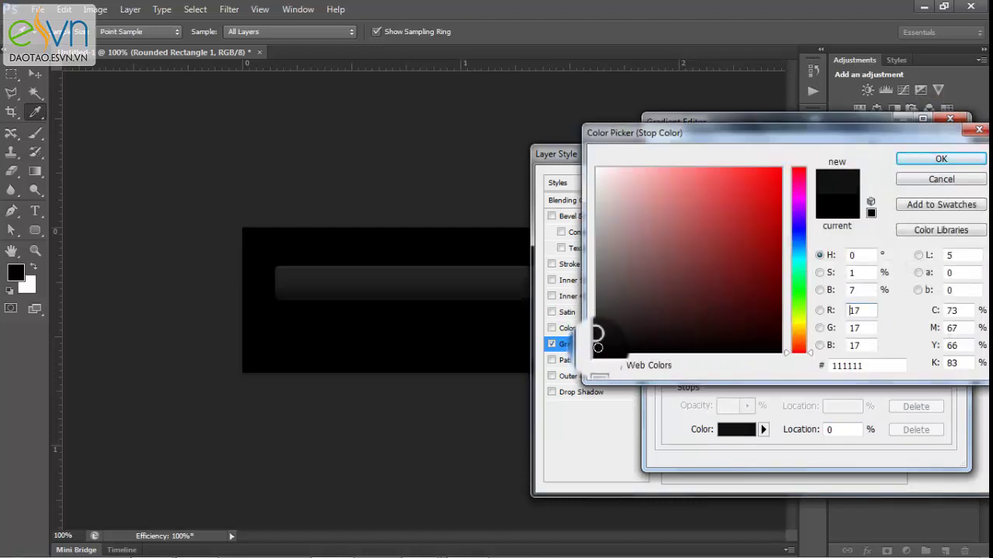
click(596, 345)
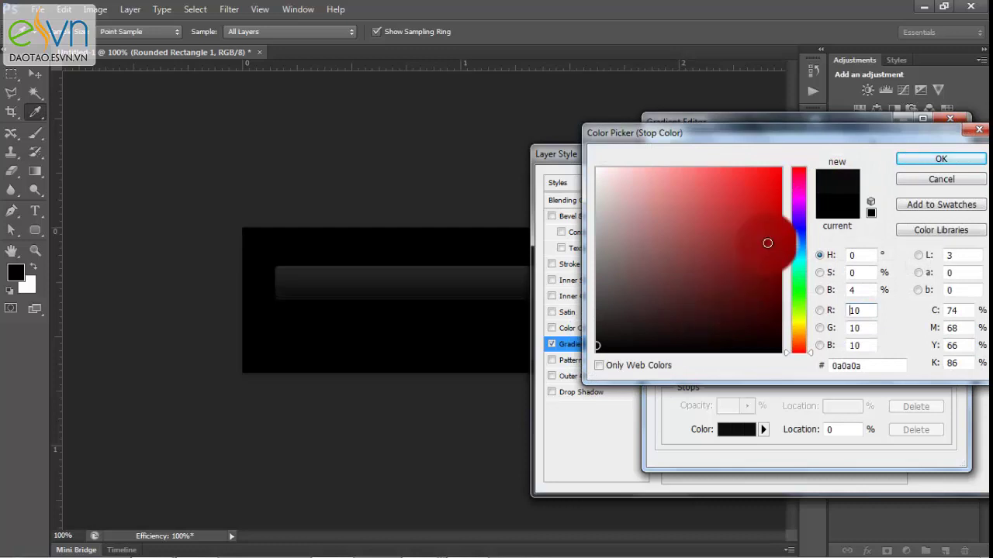
click(598, 342)
click(940, 160)
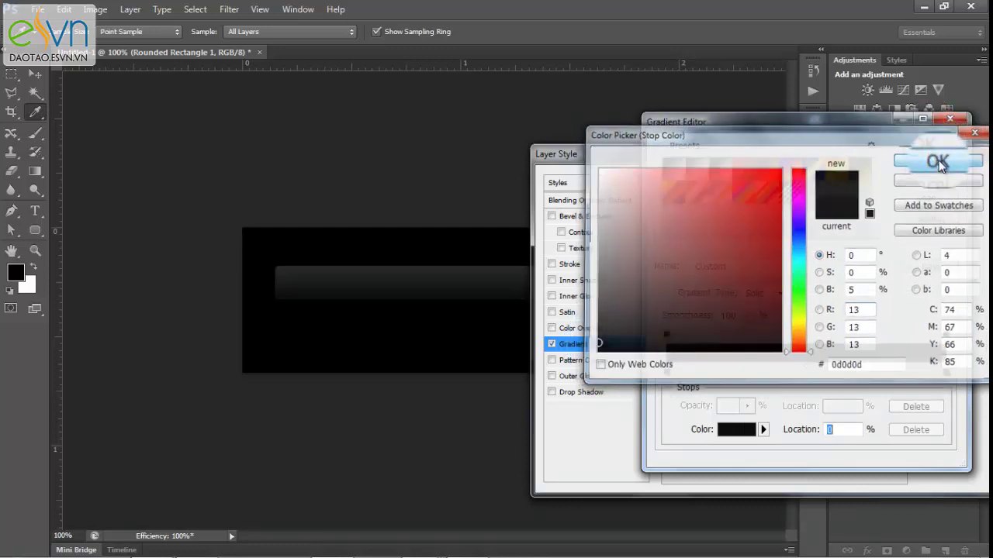
click(937, 159)
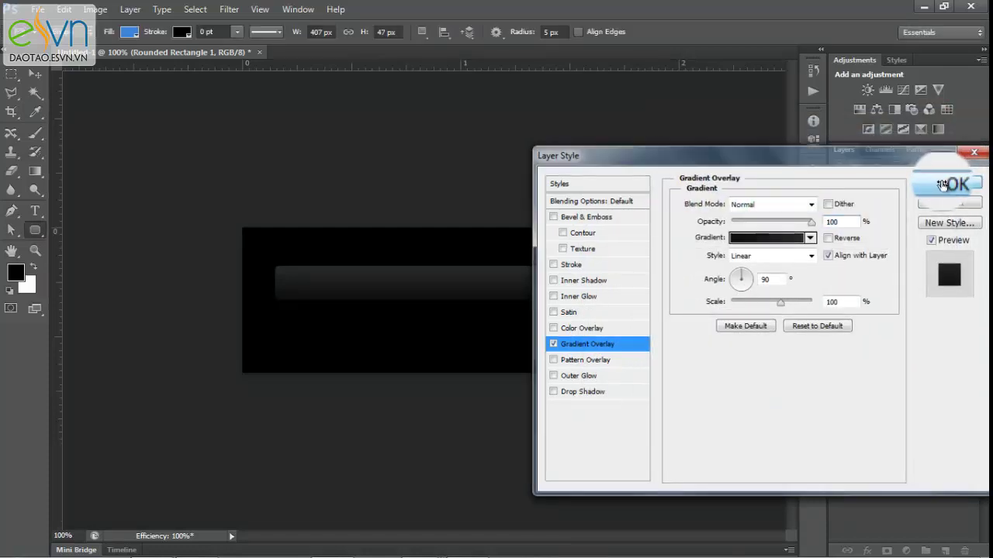
click(943, 184)
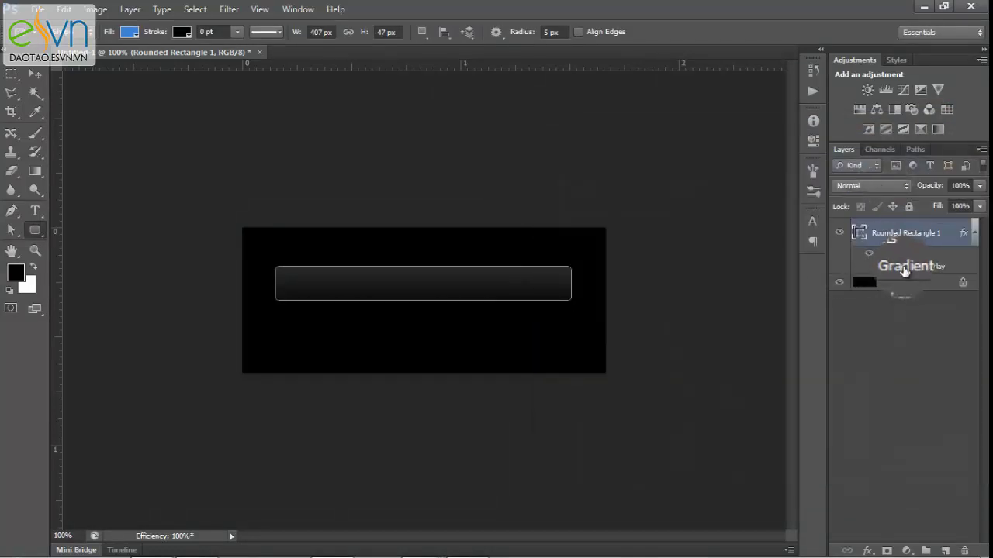
Add a white Outer Glow to the dark bar in its Layer Style
right_click(886, 233)
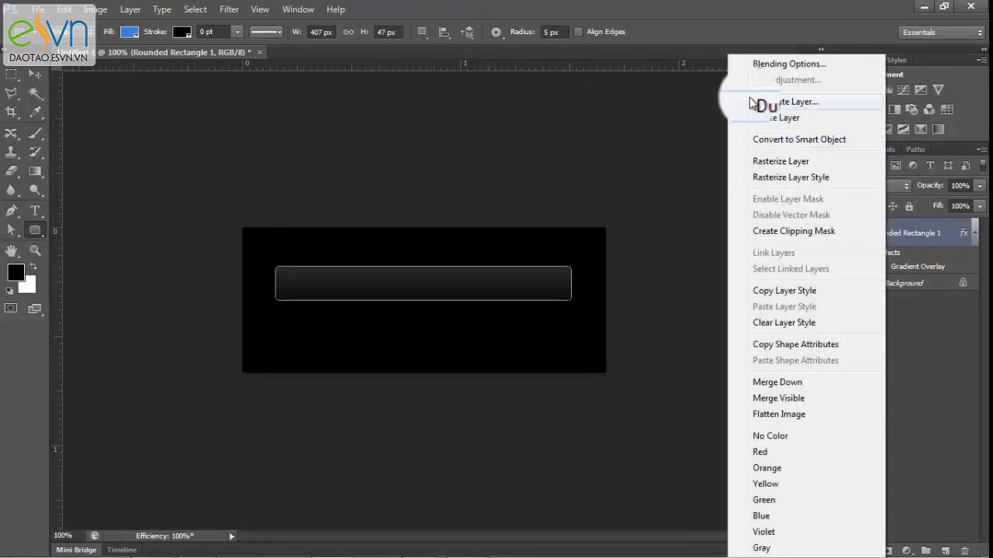
click(766, 62)
drag(628, 155, 654, 131)
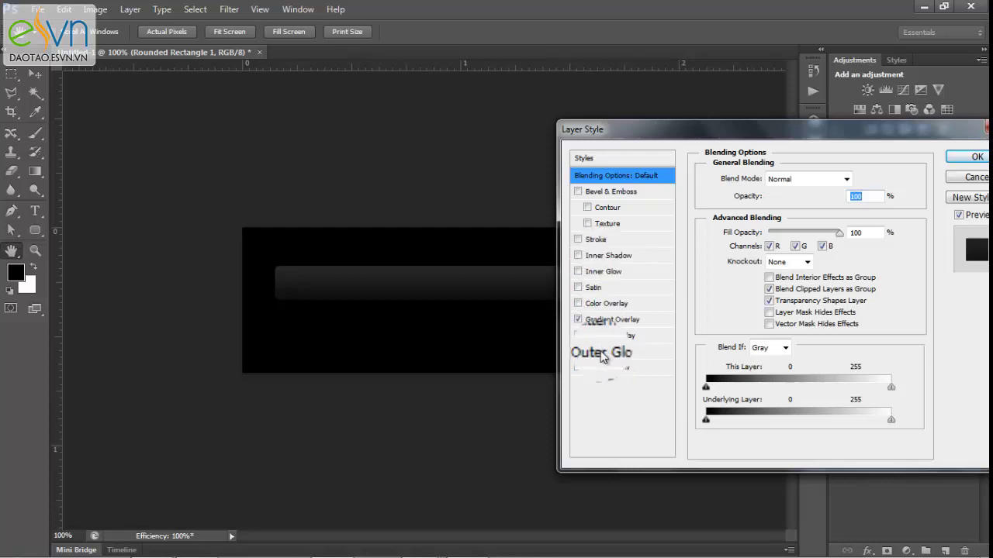
click(602, 352)
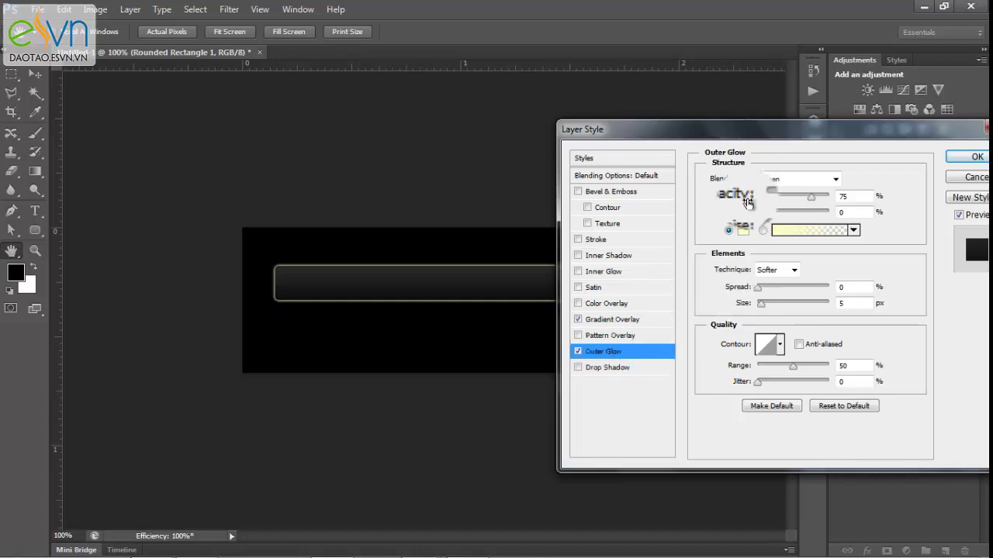
click(743, 229)
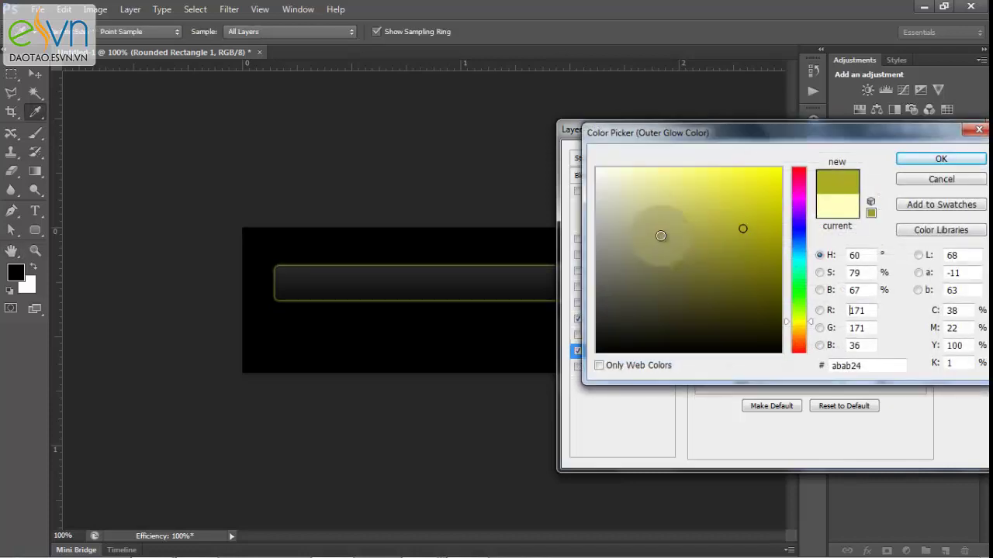
drag(660, 233, 588, 151)
click(931, 159)
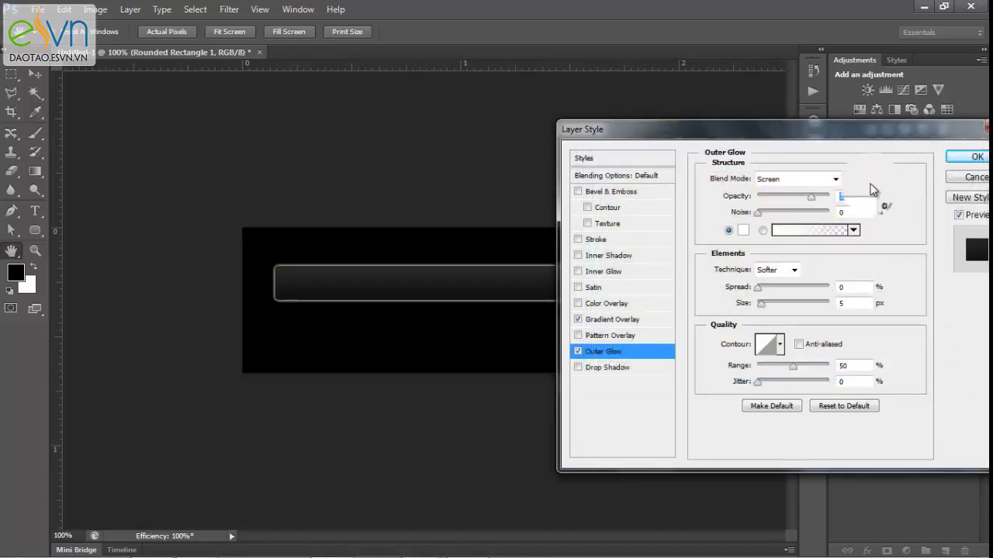
Lower the glow opacity to about 18%, enlarge its size, and apply the style
double_click(840, 195)
drag(812, 196, 771, 198)
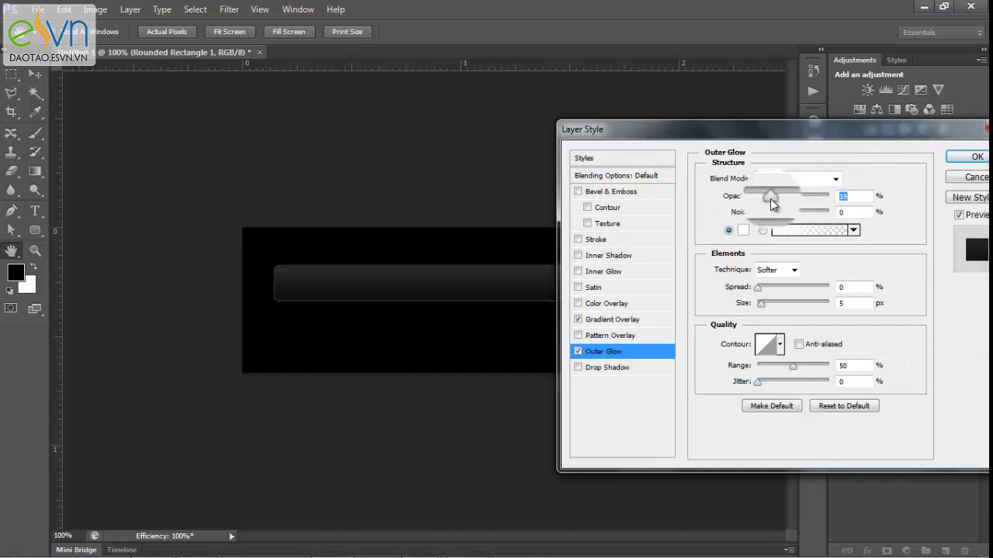
drag(751, 302, 764, 310)
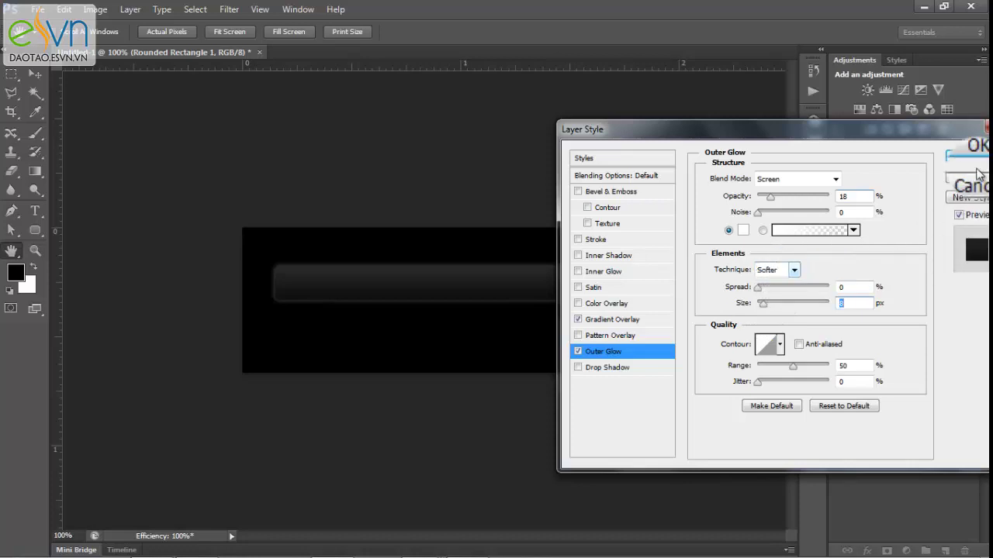
click(954, 155)
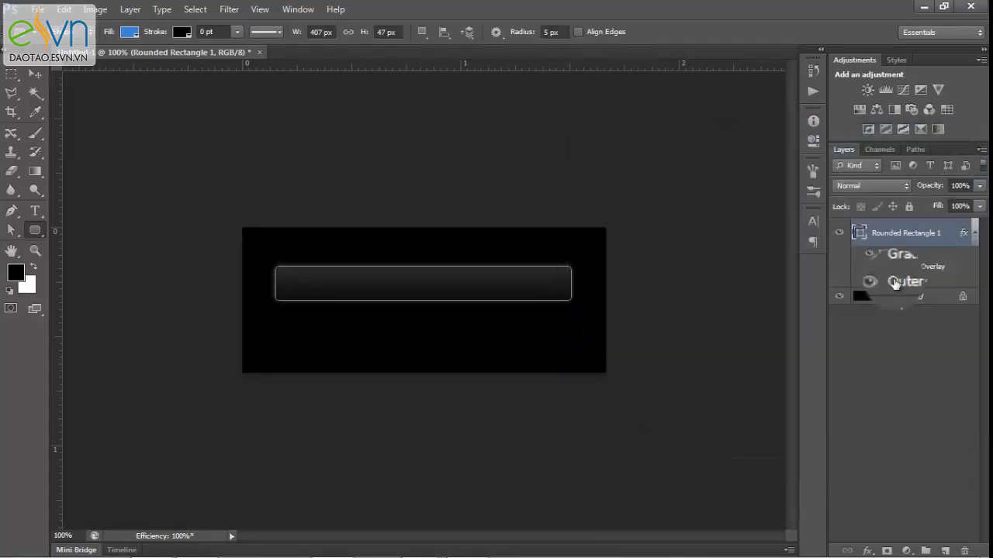
right_click(34, 231)
Draw a small rounded rectangle, Rounded Rectangle 2, over the bar's left end
click(93, 242)
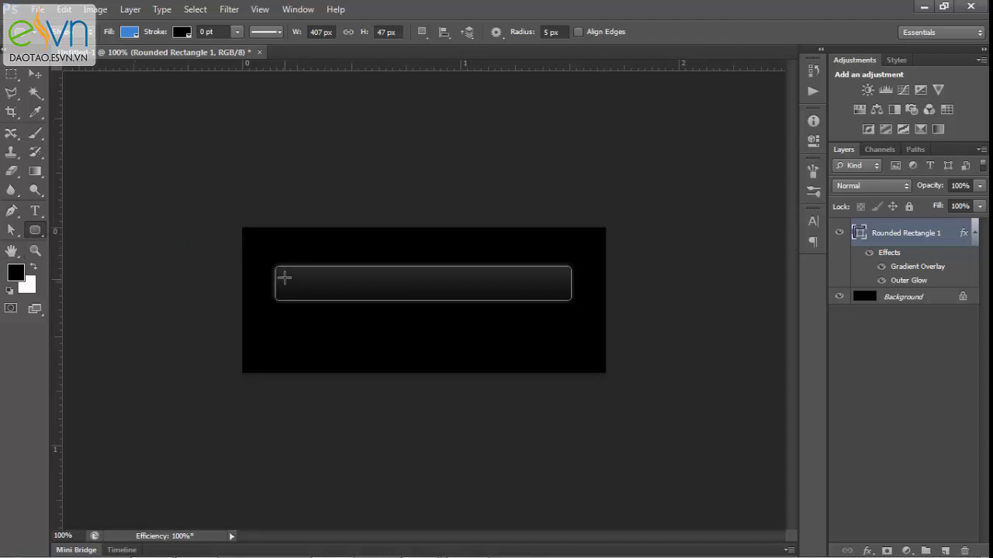
drag(282, 272, 379, 296)
click(33, 77)
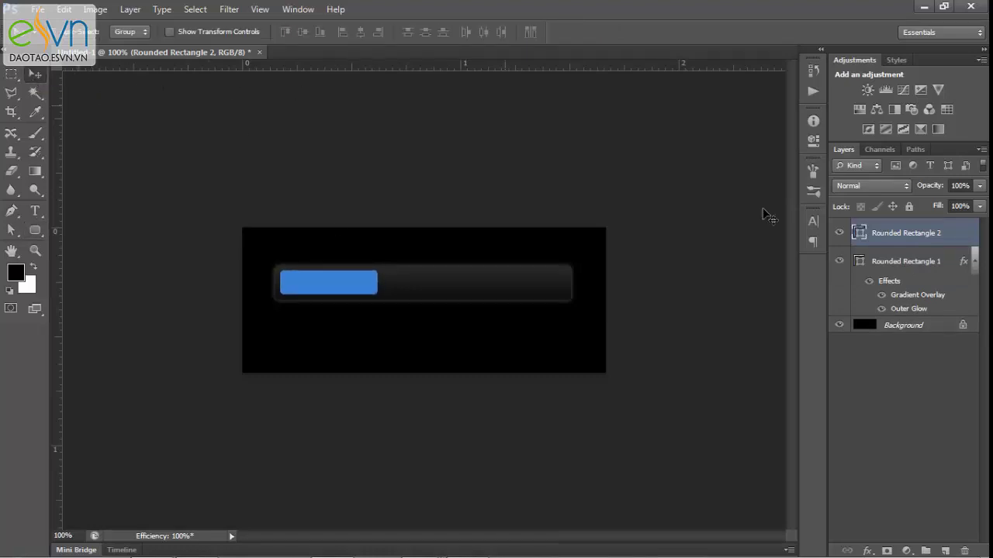
Add a Gradient Overlay to Rounded Rectangle 2 through its Blending Options
right_click(906, 236)
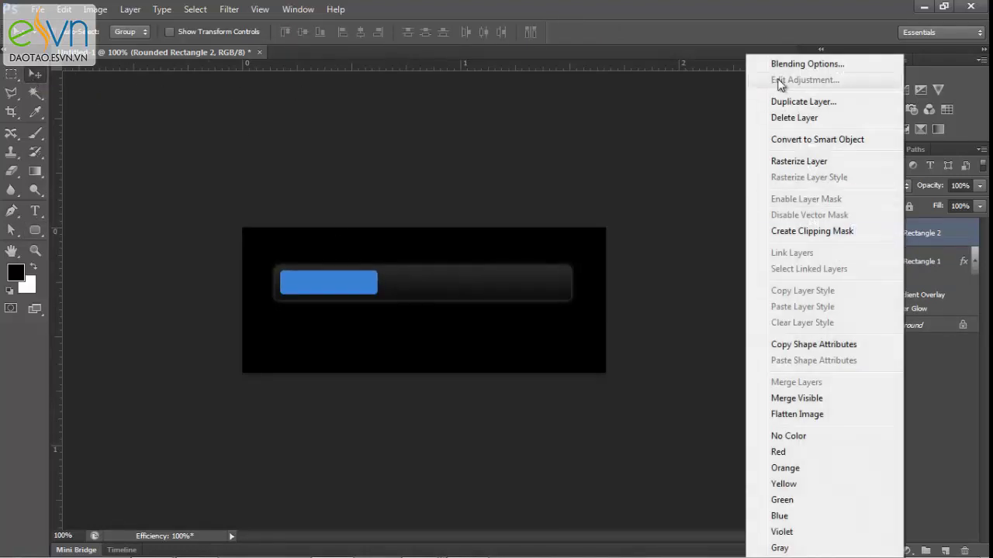
click(799, 64)
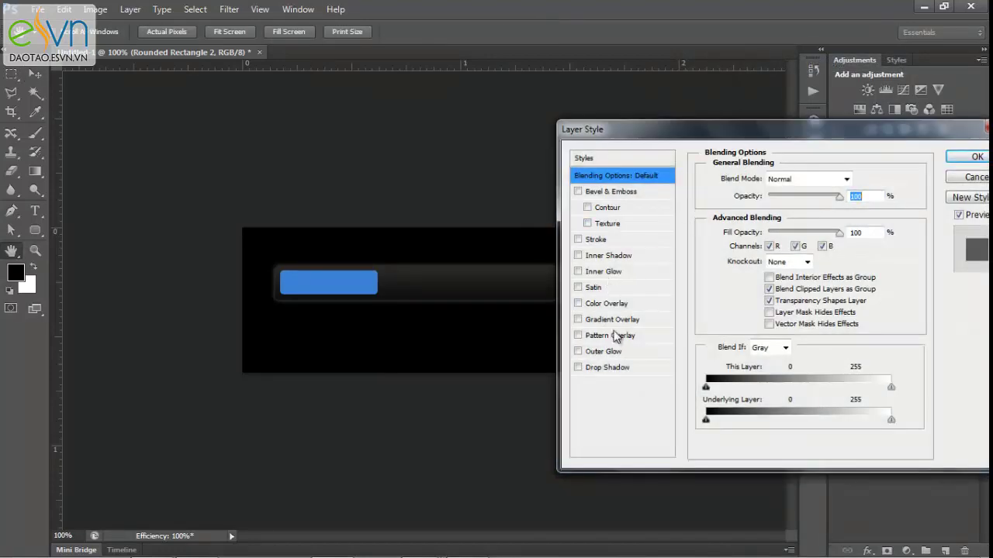
click(618, 319)
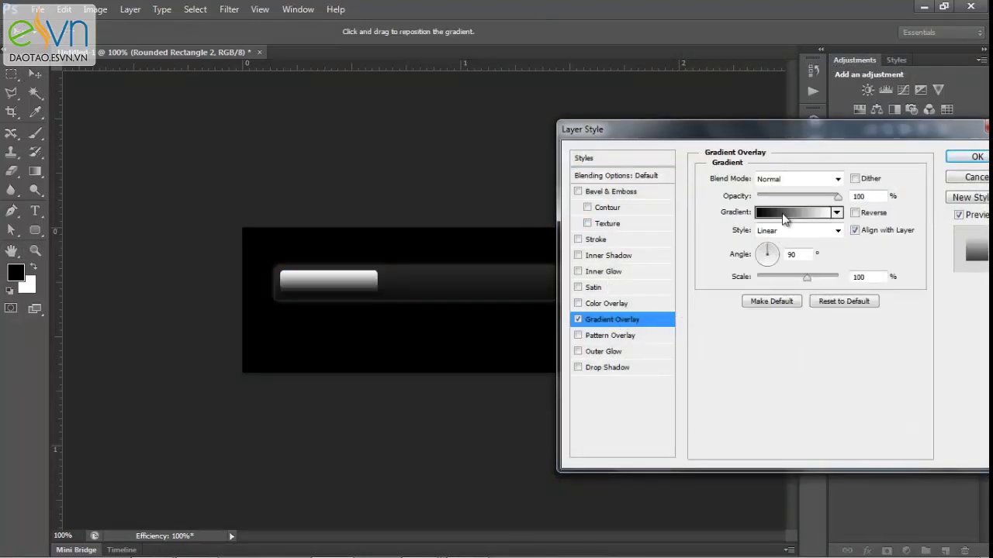
click(784, 215)
Set the button gradient stops to 454545 and 0b0b0b and accept the gradient
double_click(946, 371)
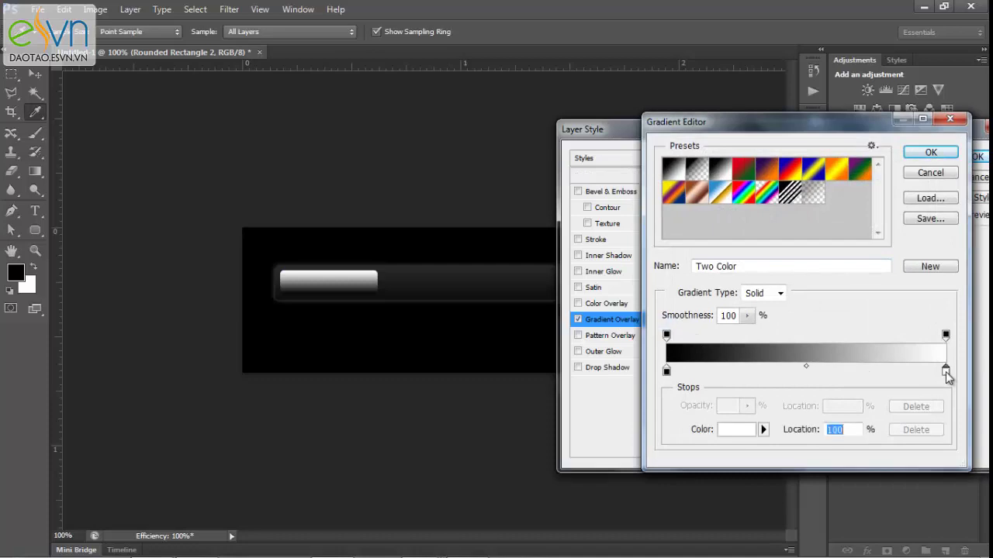
drag(607, 302, 593, 313)
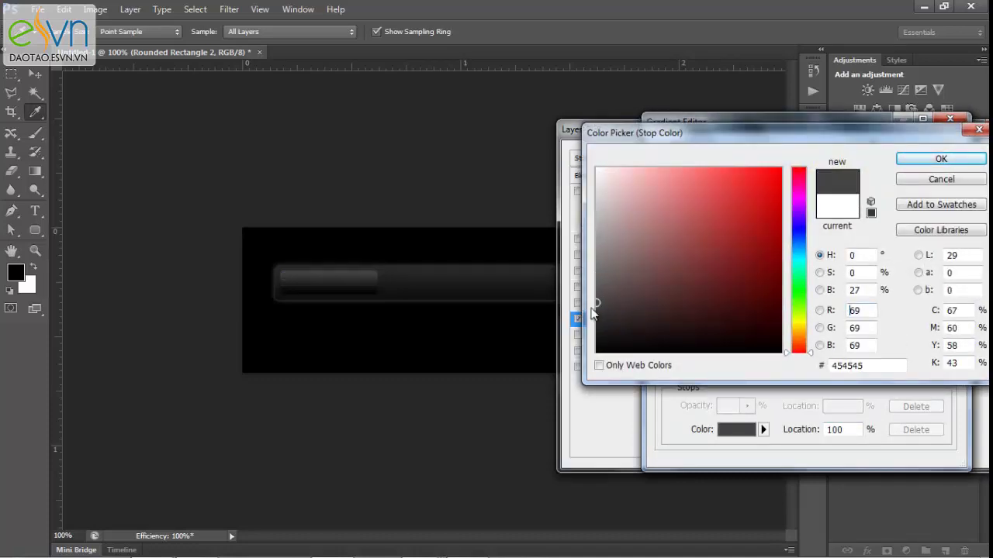
click(941, 159)
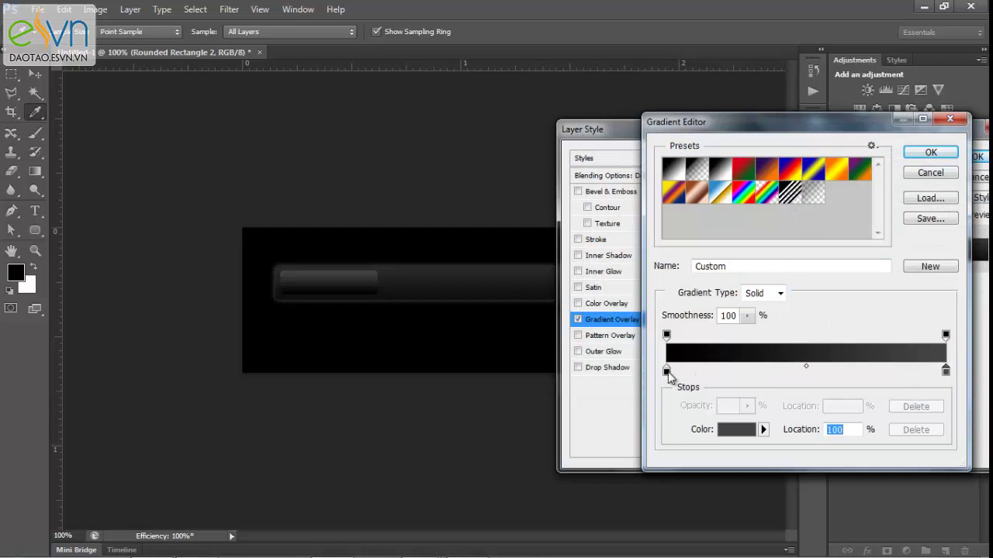
double_click(666, 372)
click(598, 340)
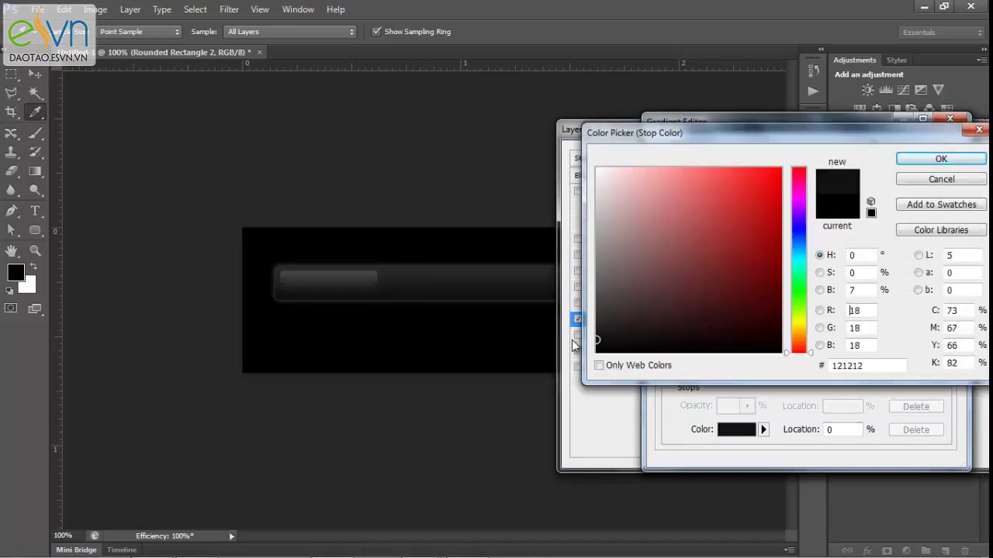
drag(597, 343, 594, 349)
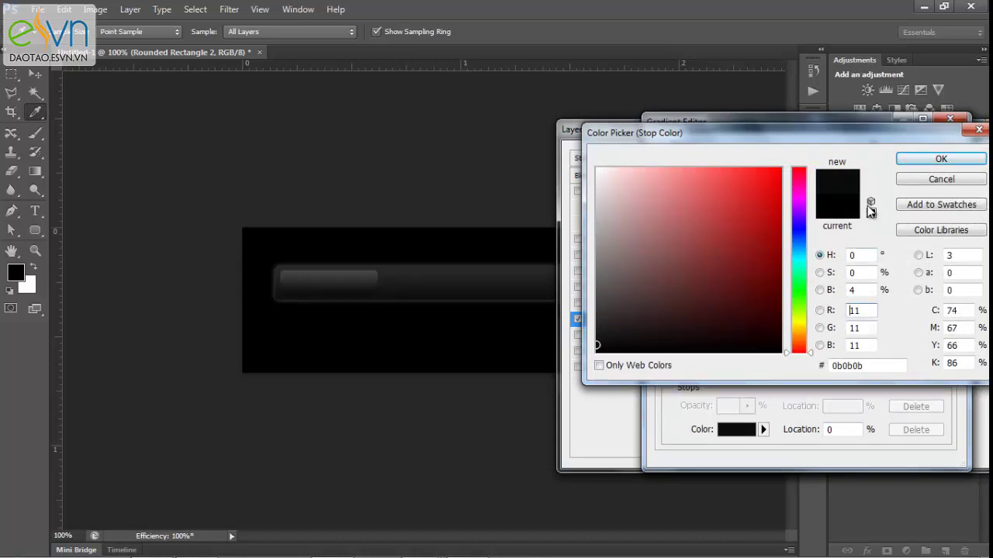
click(939, 160)
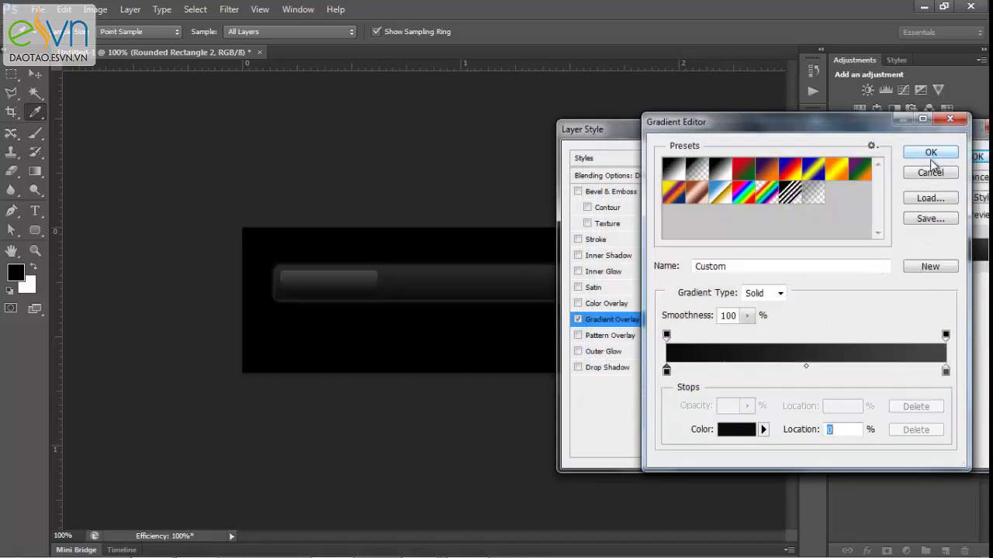
click(931, 153)
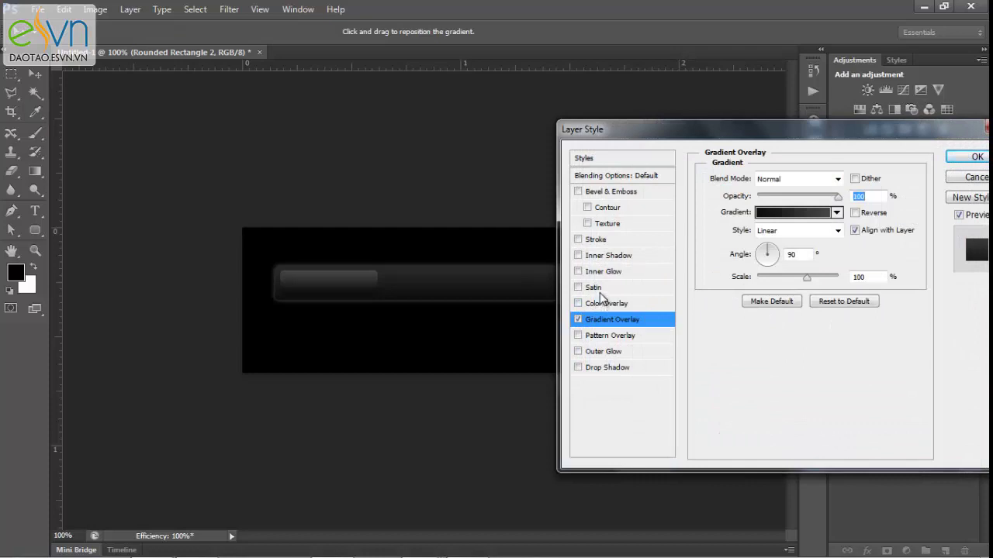
Give the button a 1 px Soft Light stroke at 39% opacity and apply the style
click(609, 241)
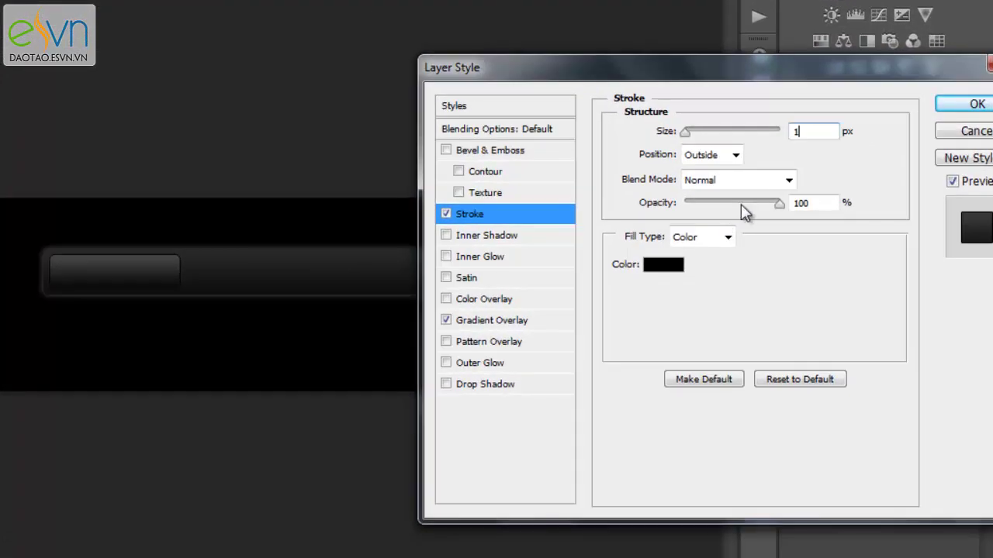
click(742, 185)
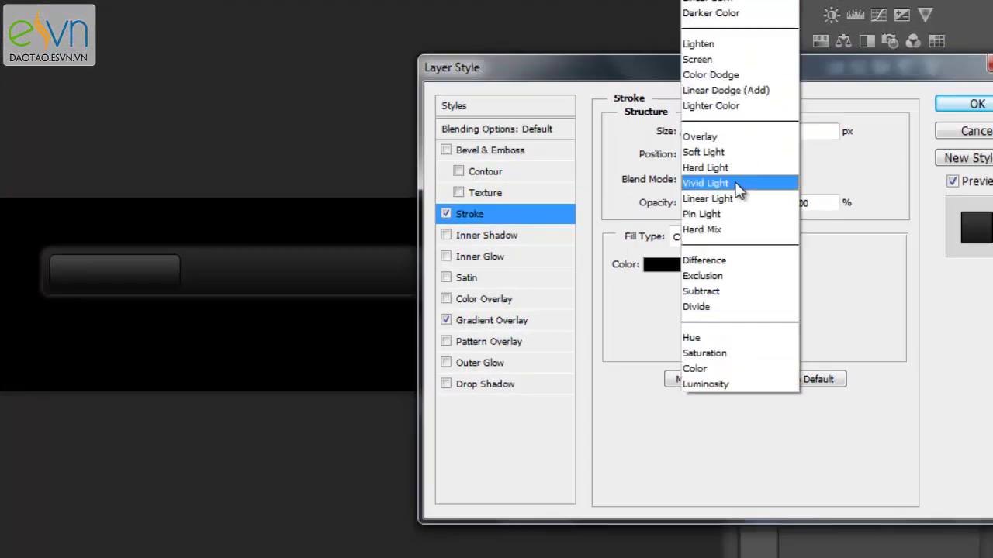
click(700, 152)
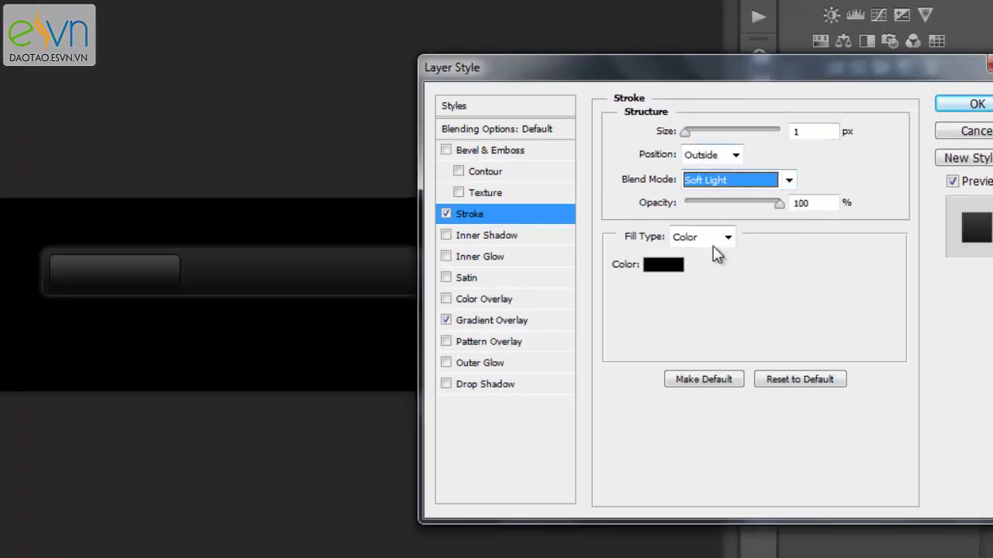
drag(776, 205, 736, 205)
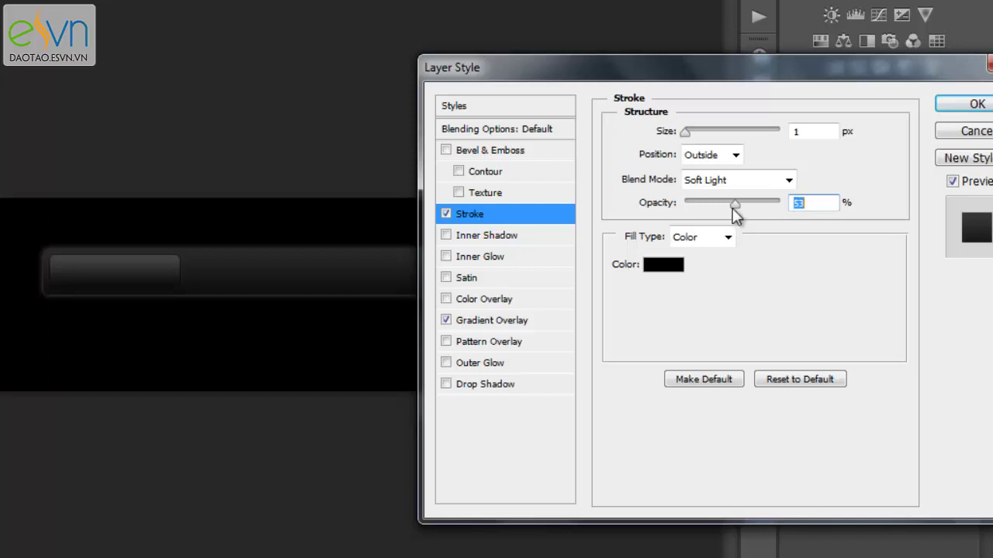
drag(730, 205, 721, 204)
click(969, 104)
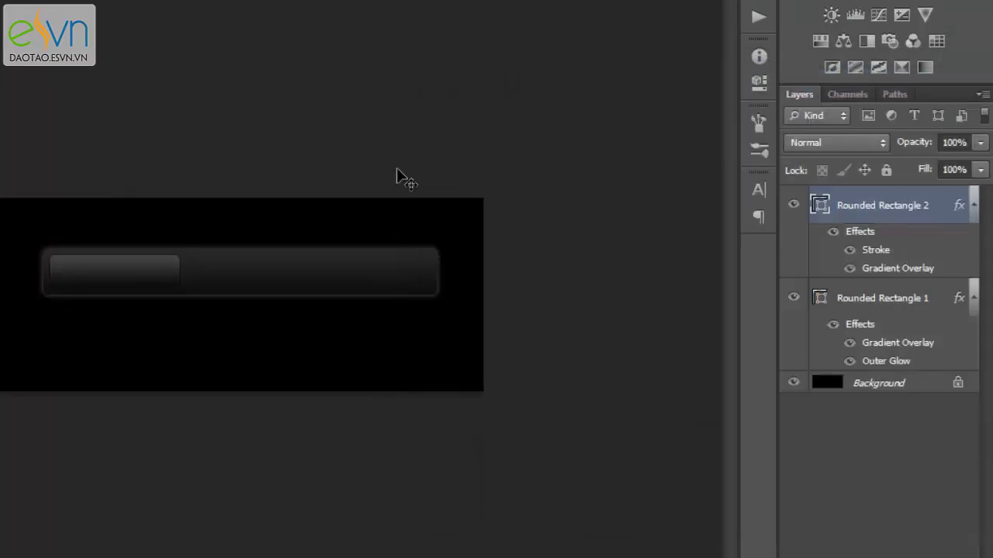
Start a text line above the bar with font size 12 and white colour
key(t)
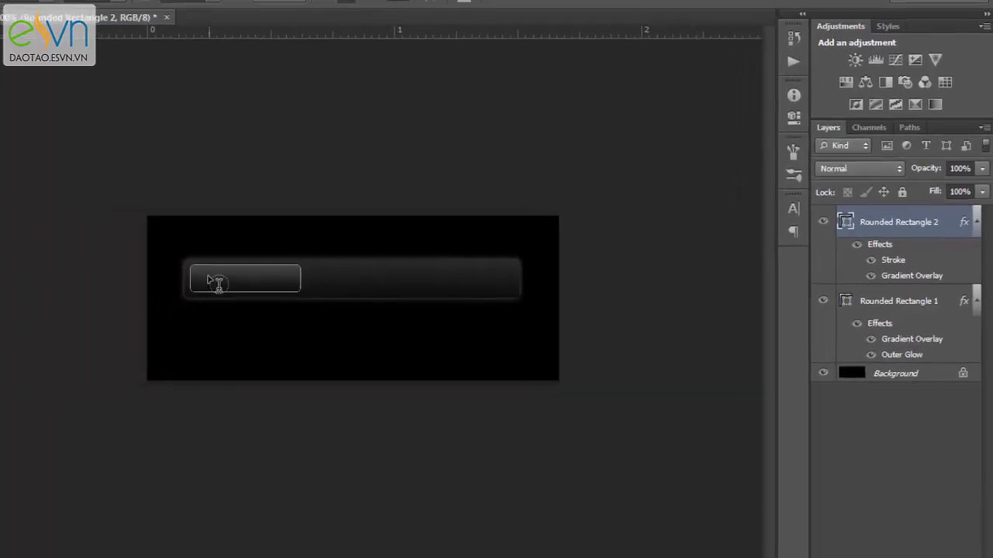
click(296, 261)
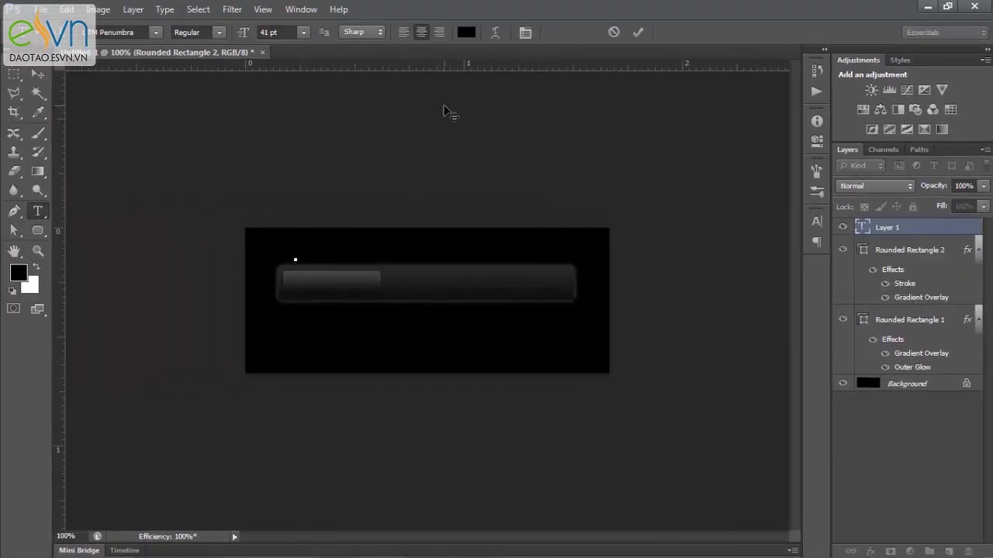
click(288, 32)
text(12)
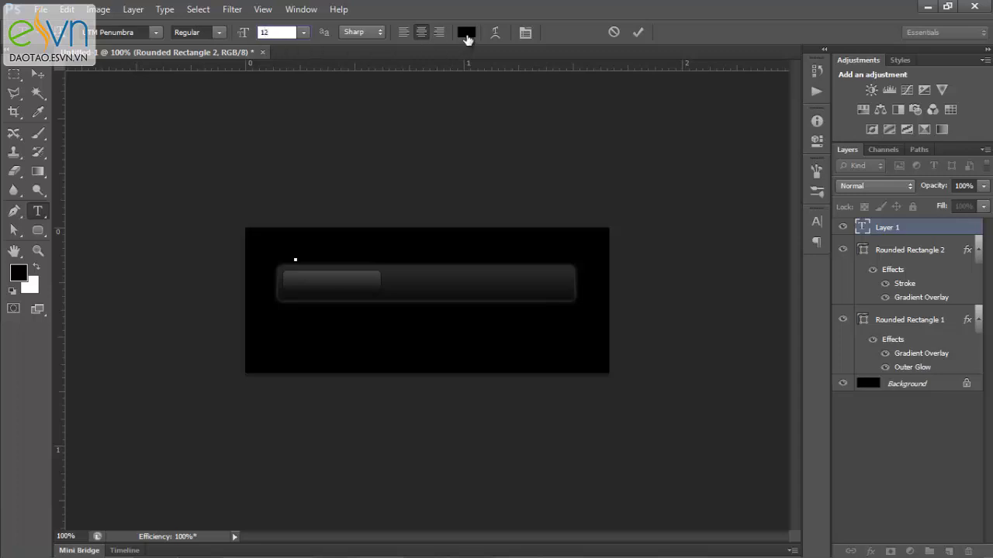
click(466, 33)
drag(641, 210, 599, 169)
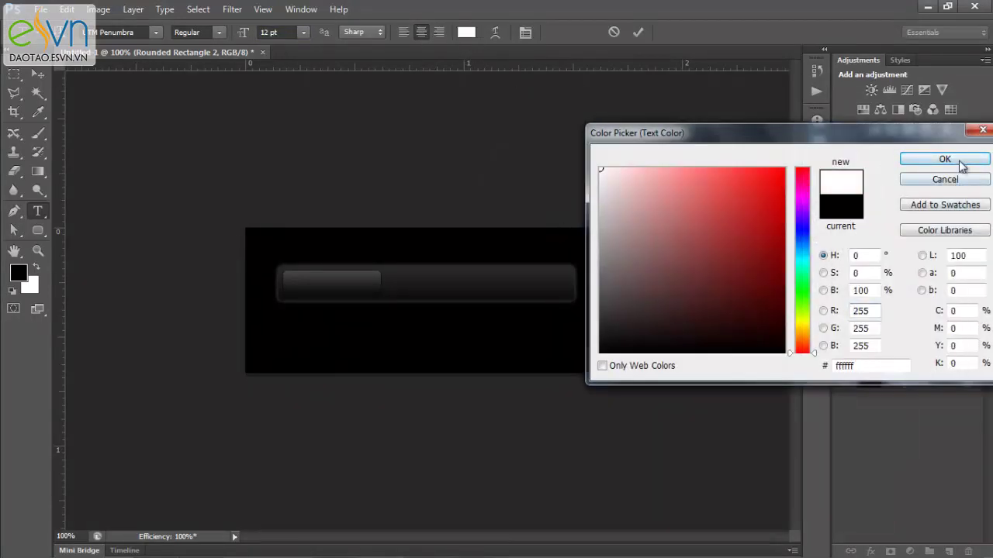
click(945, 159)
Type 'TRANG CHỦ', shrink its size, and move it onto the left button
text(TRA)
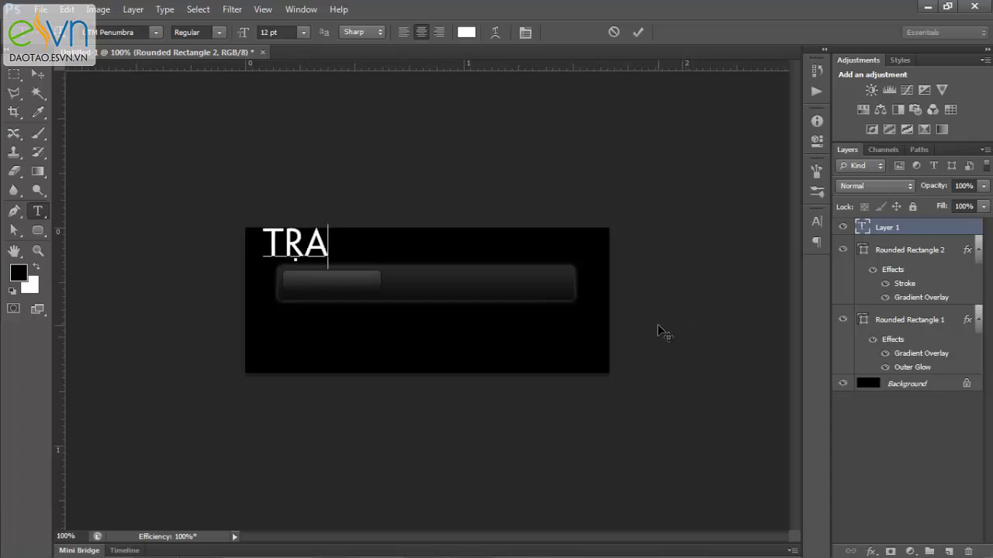
text(NG CHU)
key(ctrl+a)
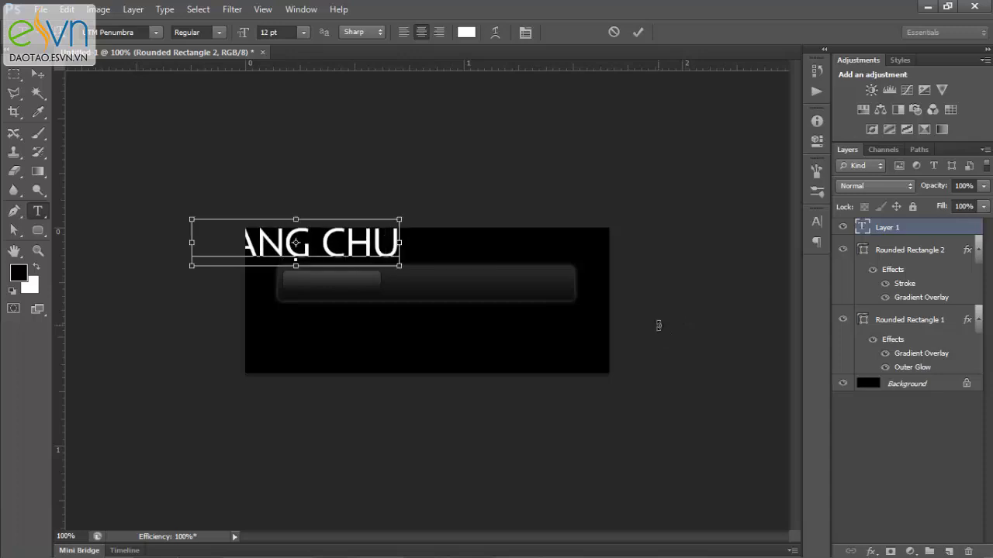
click(271, 34)
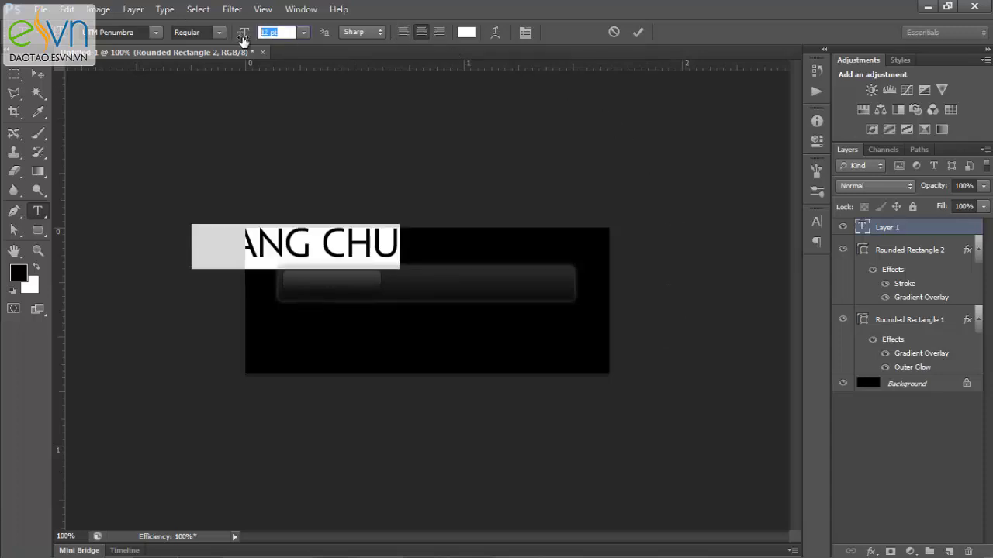
key(Down)
key(Down)
key(Down)
key(Down)
key(Down)
key(Down)
key(Down)
key(Down)
key(Down)
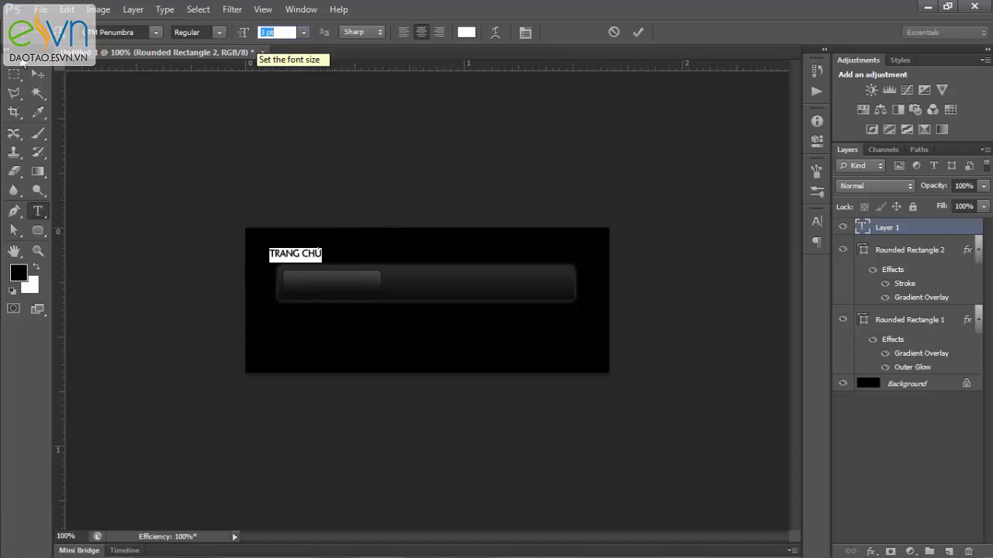
click(37, 74)
drag(293, 258, 330, 290)
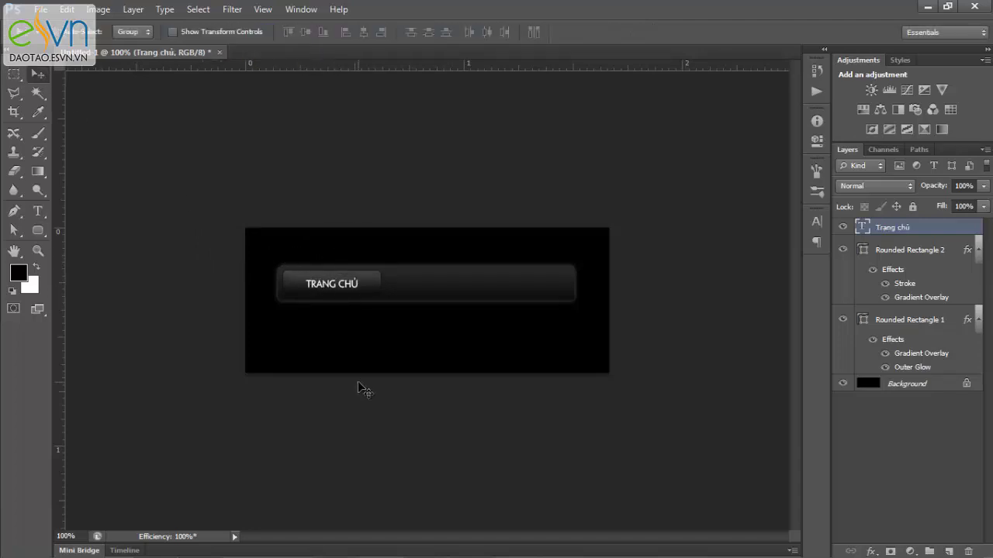
Nudge the TRANG CHỦ label into place and group it with Rounded Rectangle 2
key(Left)
key(Left)
key(Left)
key(Up)
key(Up)
shift+click(919, 255)
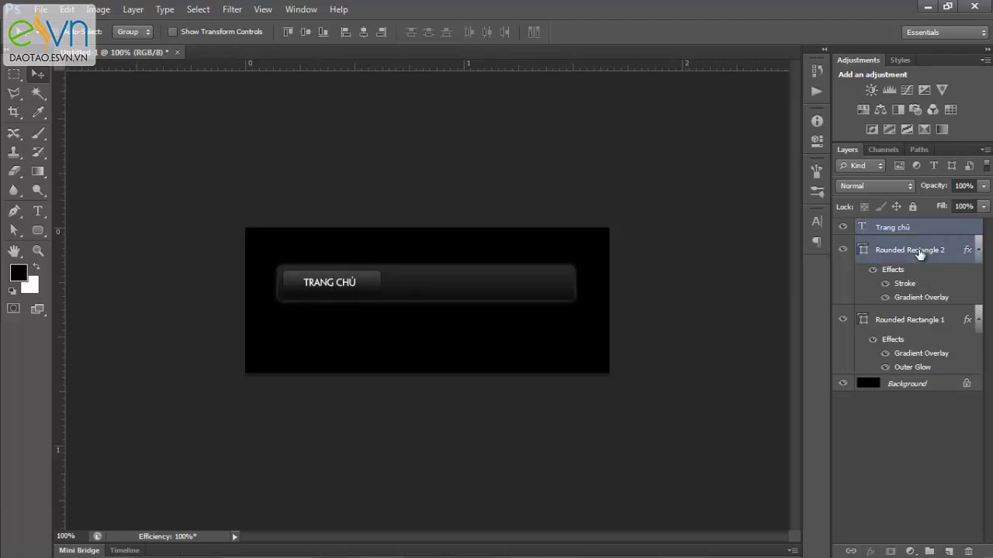
key(ctrl+g)
Duplicate the button group twice, placing the copies side by side to the right
key(ctrl+j)
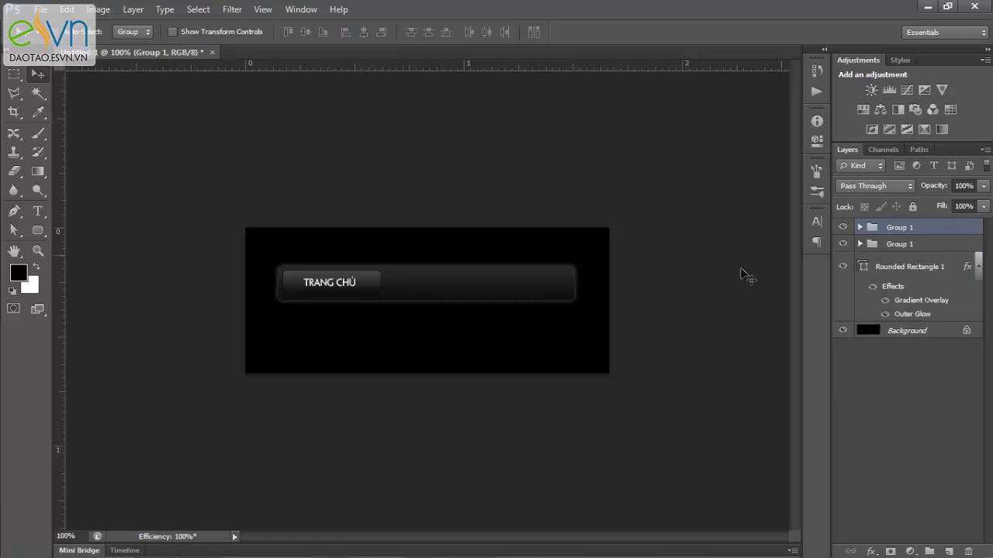
drag(342, 292, 440, 293)
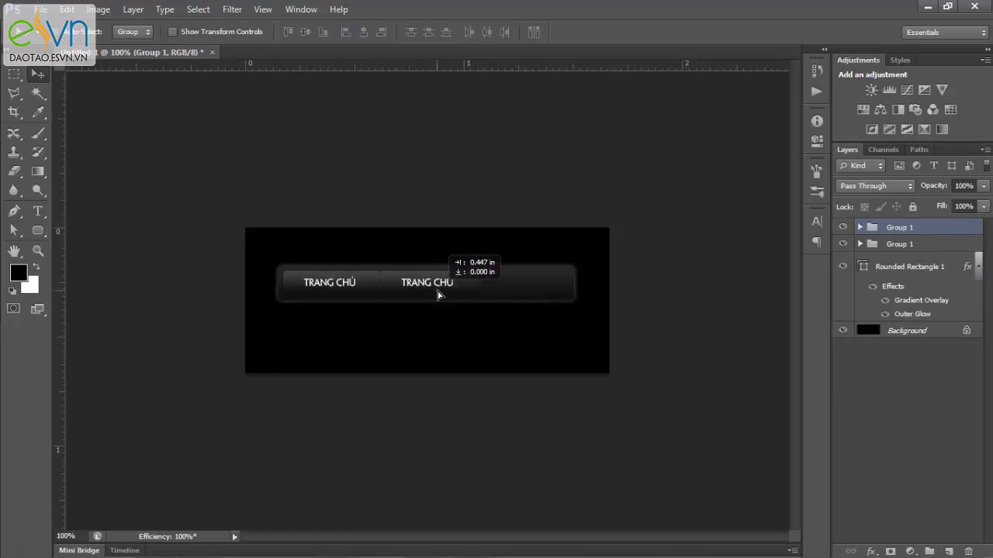
key(Right)
key(Right)
key(Right)
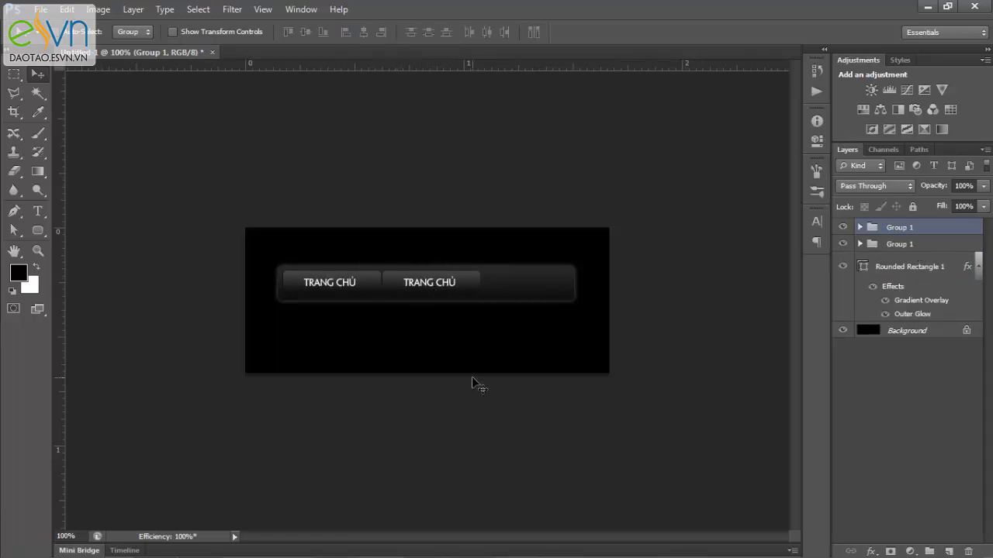
key(Right)
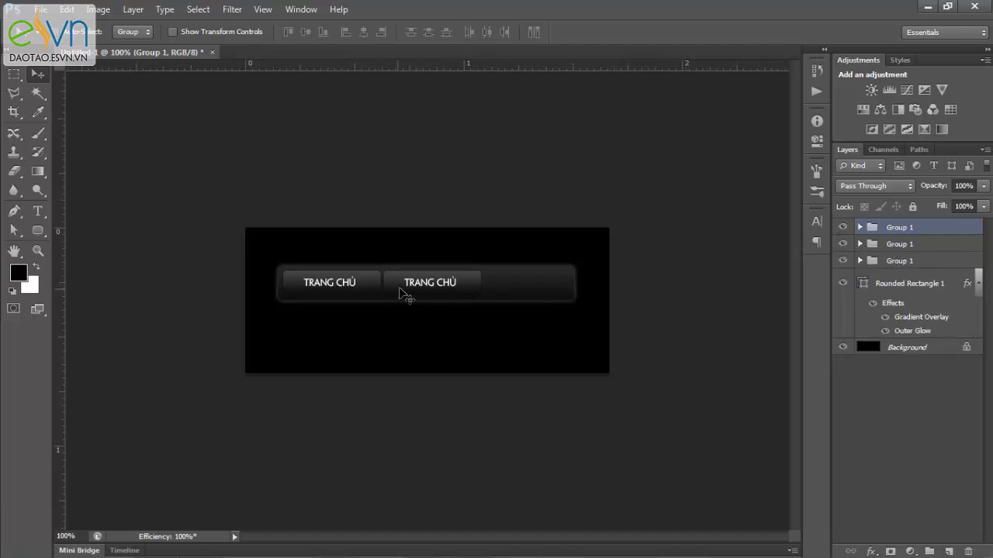
drag(402, 294, 526, 292)
key(Right)
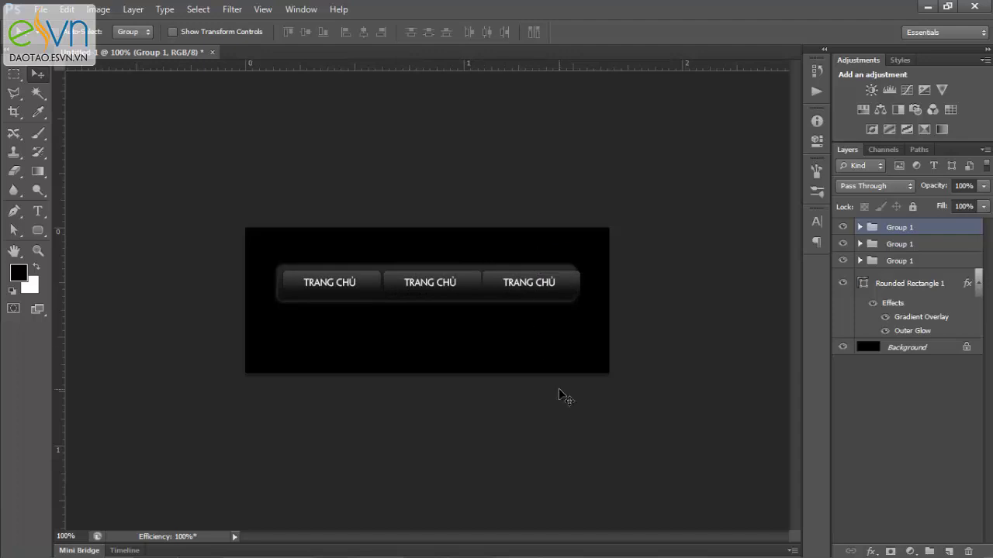
key(Right)
Stretch the dark bar's right anchor points to widen it from 407 to 421 px
click(902, 291)
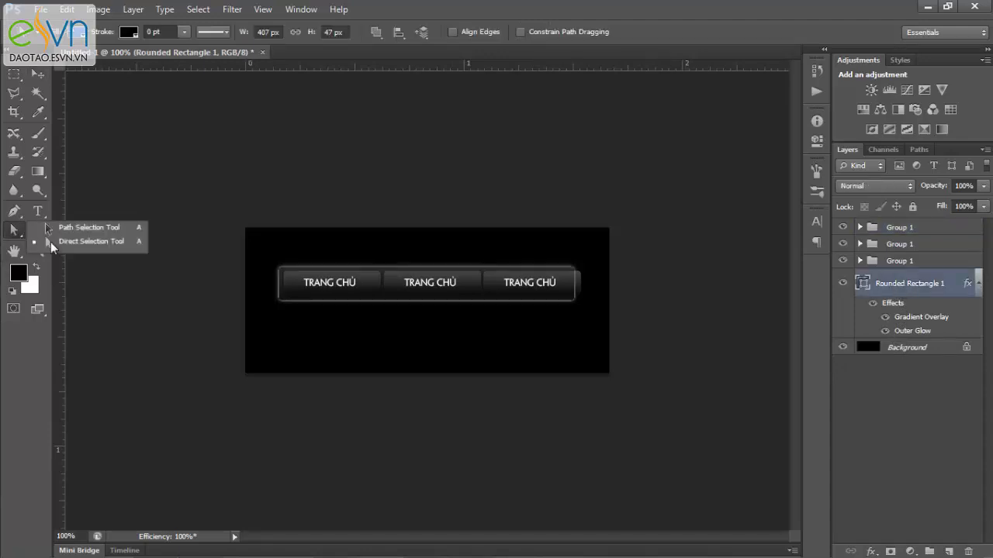
drag(14, 233, 78, 230)
click(574, 297)
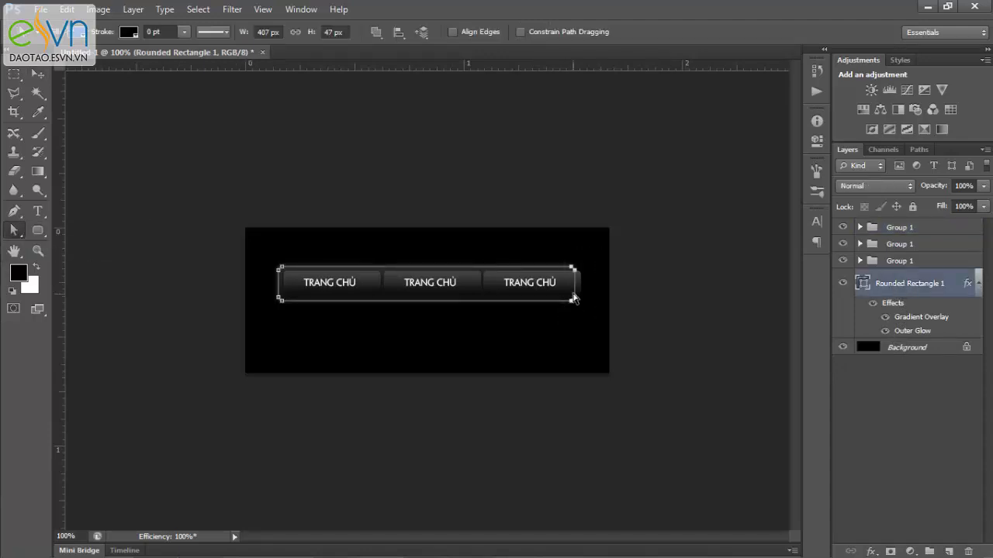
drag(575, 291, 588, 294)
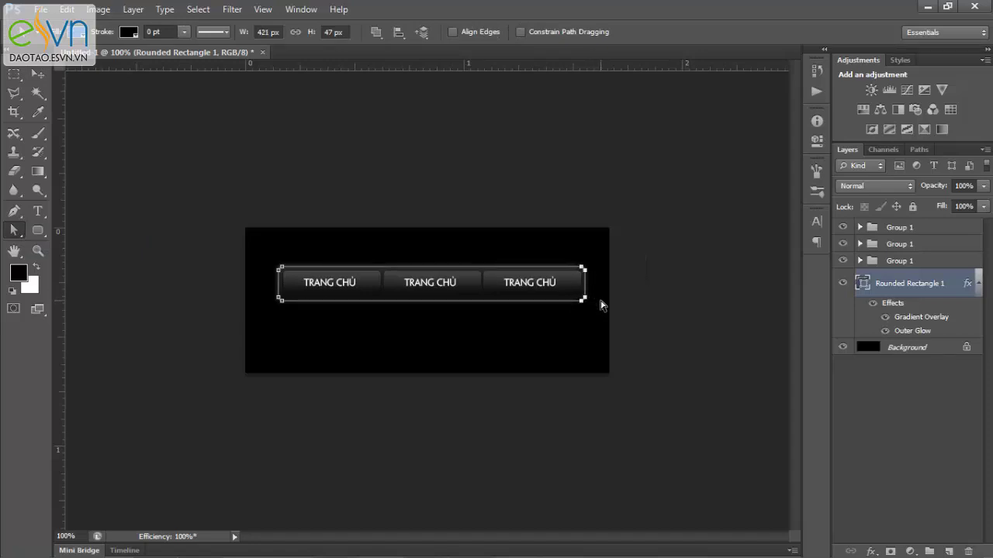
click(602, 305)
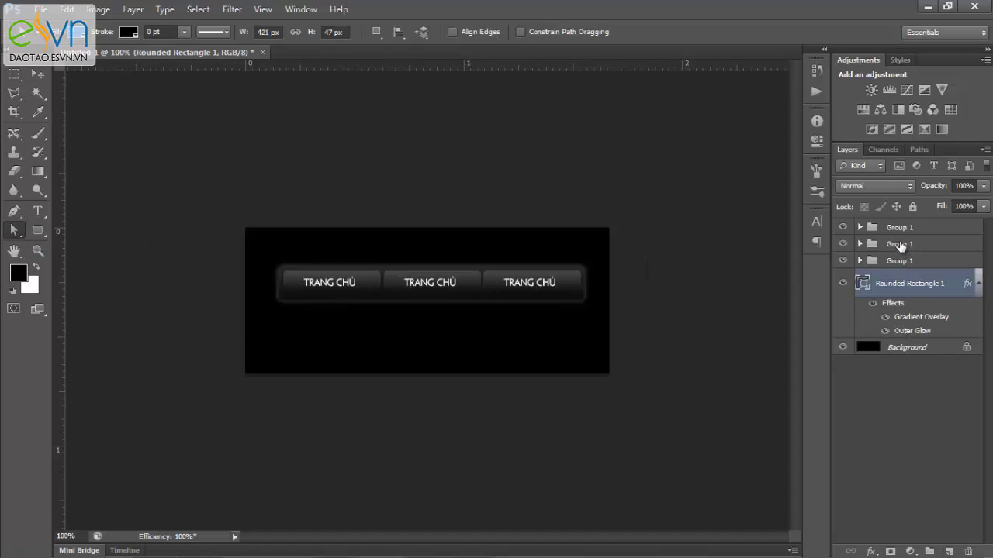
Select the bar with all three button groups and nudge the menu two pixels left and one down
shift+click(900, 227)
click(43, 76)
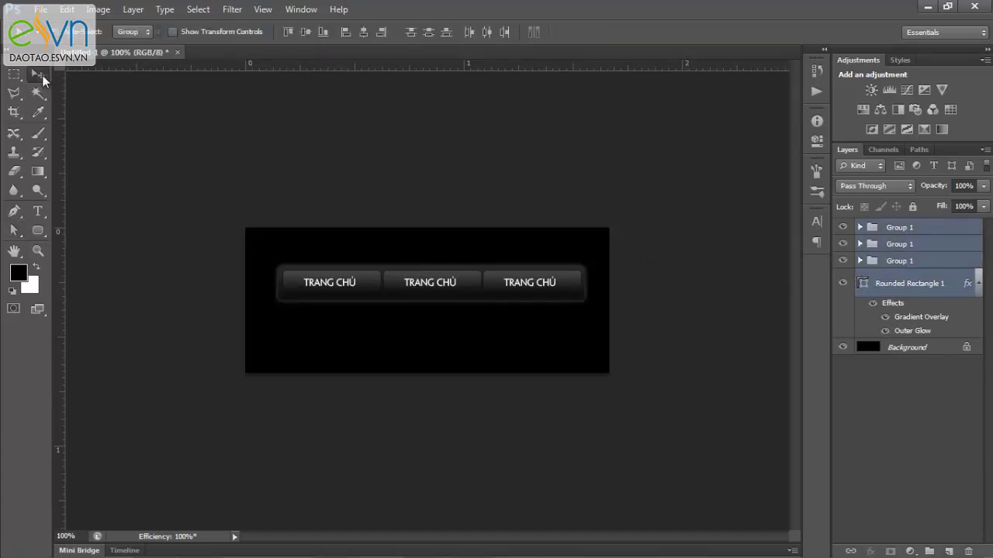
key(Left)
key(Left)
key(Left)
key(Left)
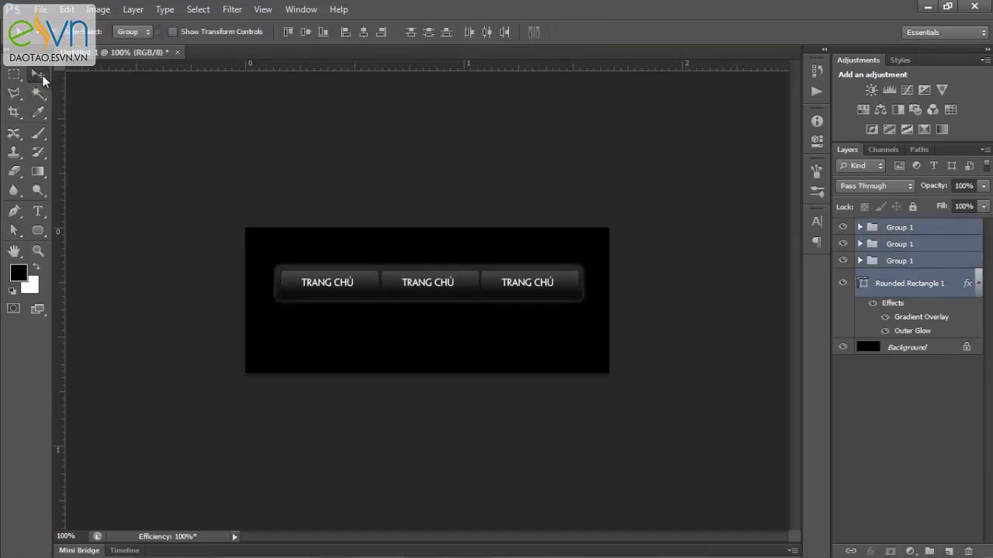
key(Left)
key(Left)
key(Left)
key(Down)
key(Down)
key(Down)
key(Down)
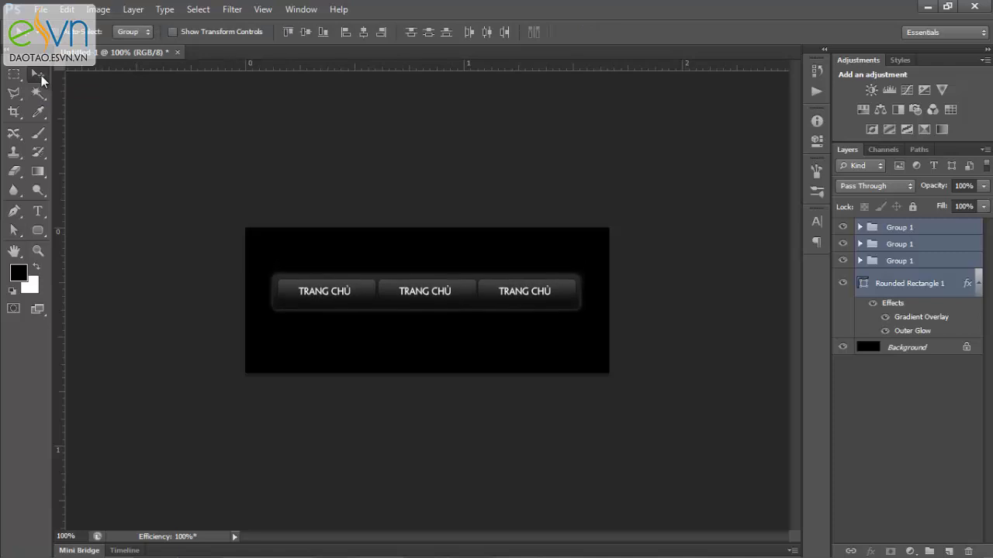
key(Down)
key(Down)
key(Down)
key(Down)
key(Down)
key(Up)
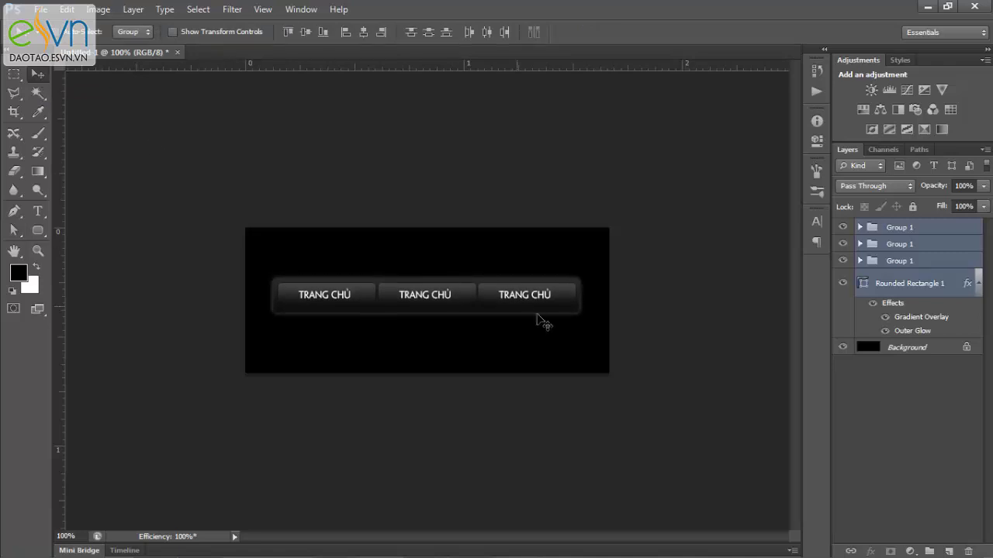
Toggle the middle button's visibility and expand its group, keeping the shape layer's name
click(898, 245)
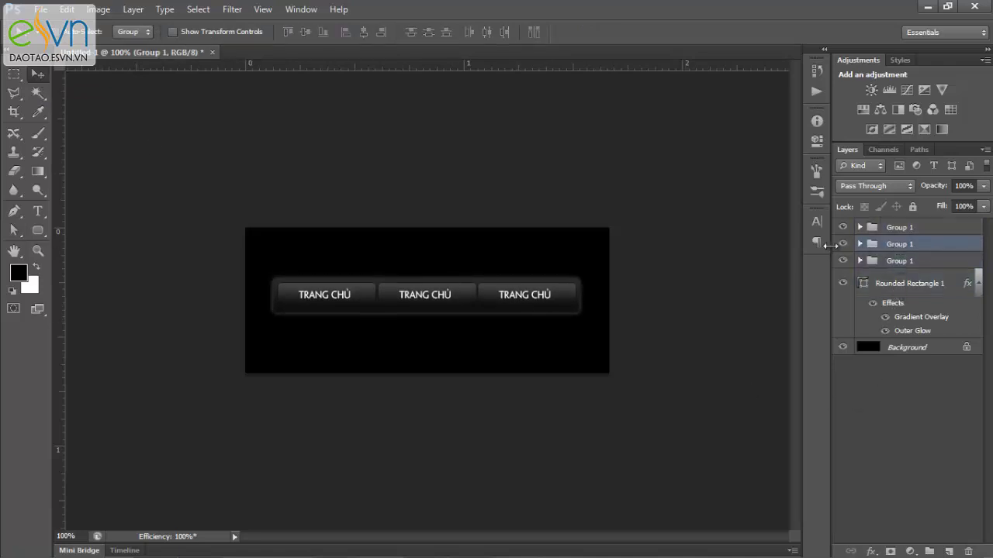
click(843, 244)
click(843, 245)
click(859, 243)
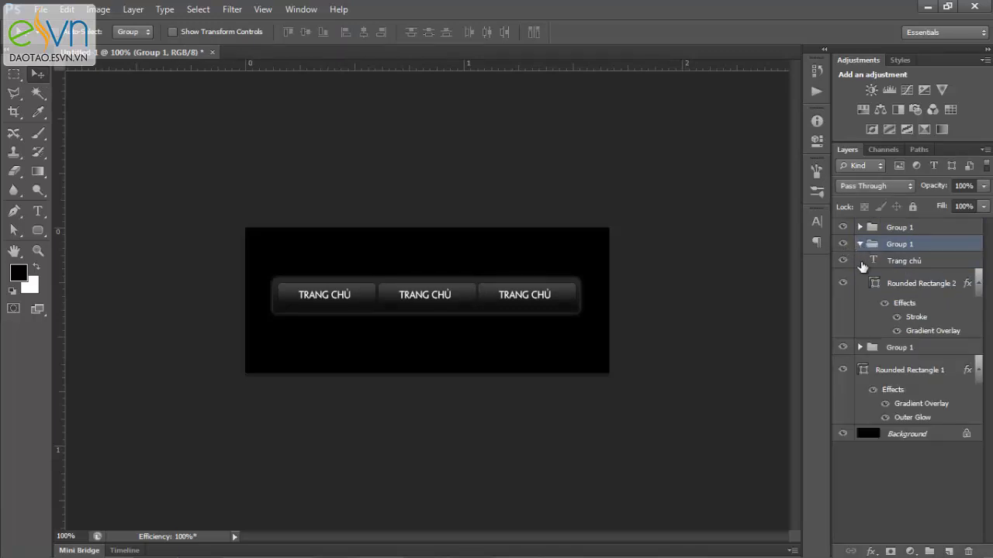
double_click(922, 284)
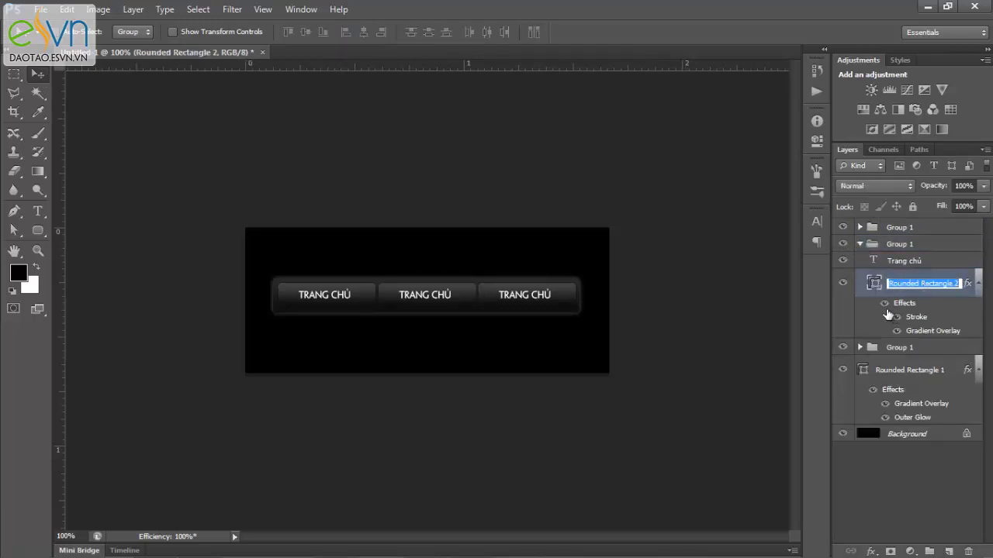
key(Return)
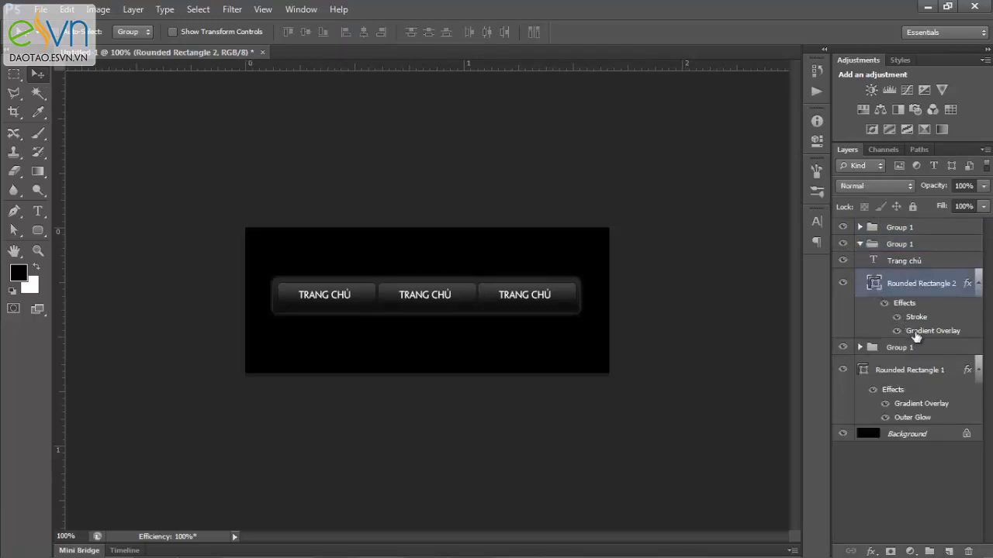
In the middle button's Gradient Overlay editor, set the start stop to blue 278bc5
double_click(917, 332)
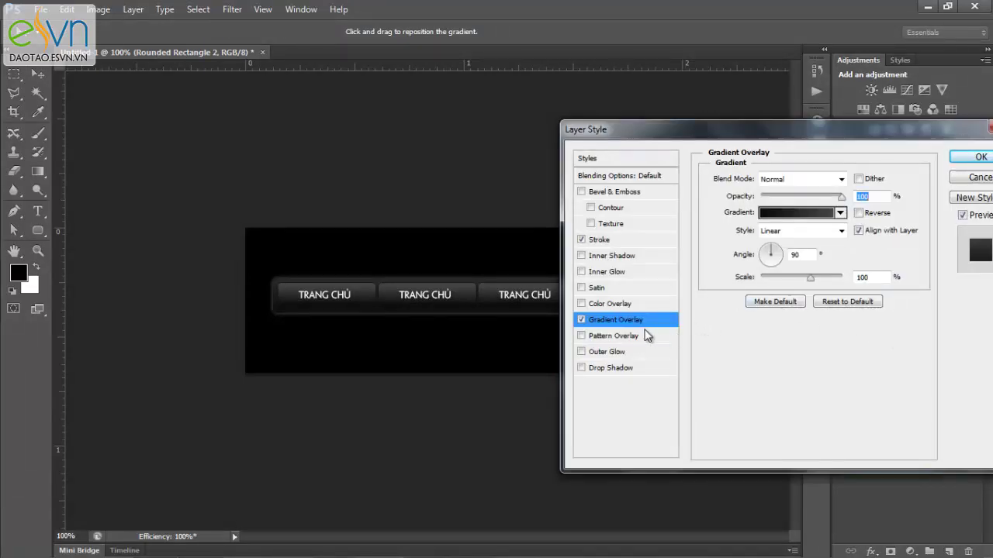
click(803, 213)
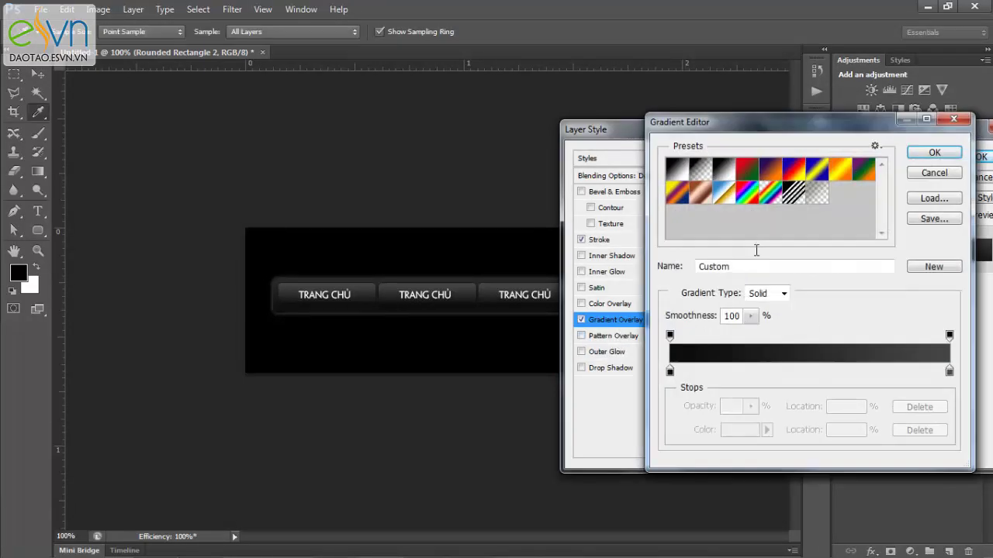
double_click(670, 371)
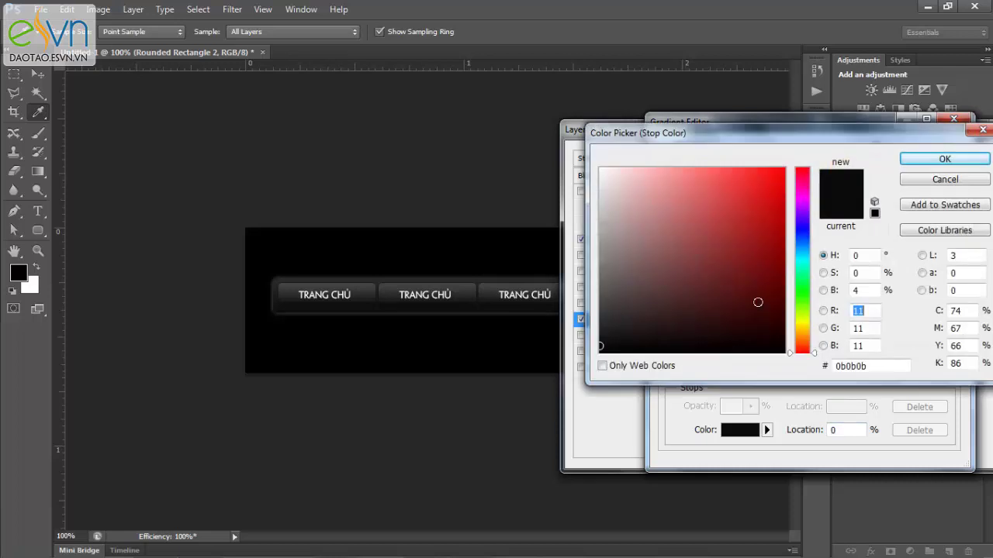
click(803, 241)
click(744, 215)
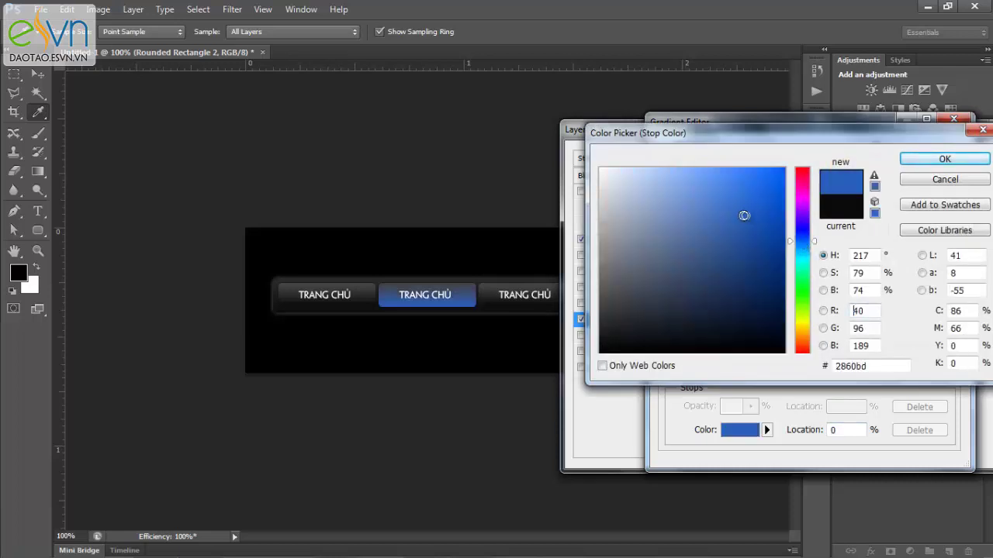
click(806, 249)
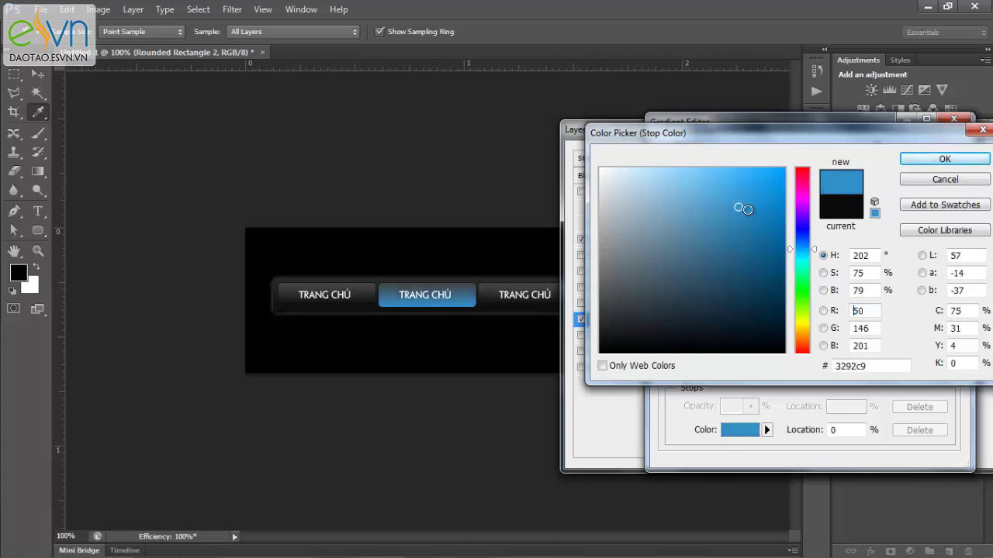
drag(739, 207, 748, 210)
click(916, 162)
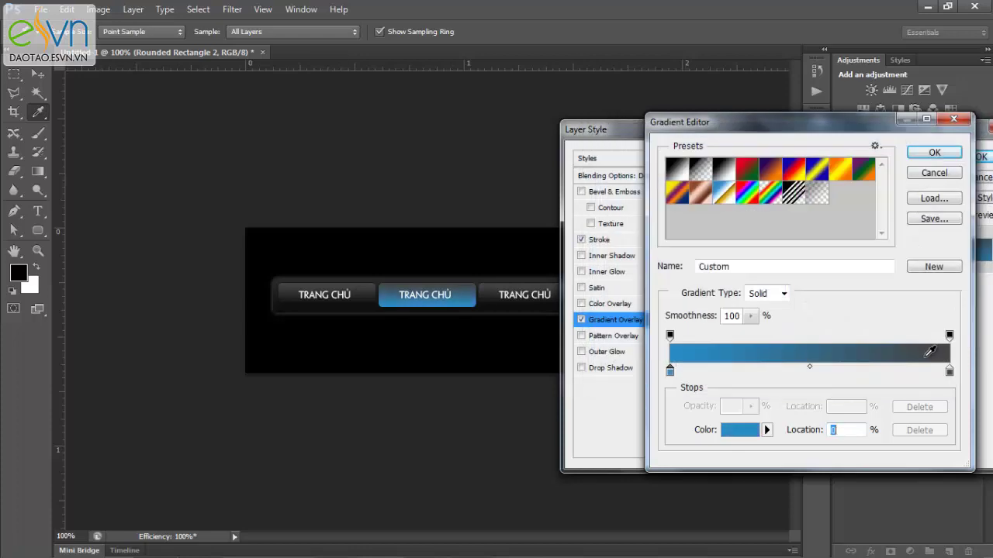
Set the end stop to dark blue 1d4a81 and darken the start stop to 054265
double_click(950, 373)
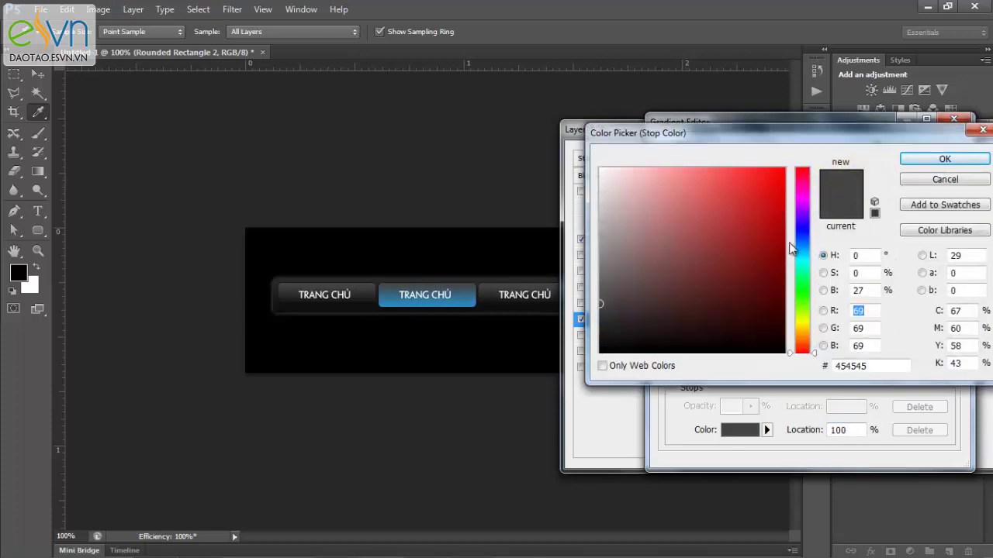
click(802, 242)
click(725, 228)
drag(725, 229, 743, 259)
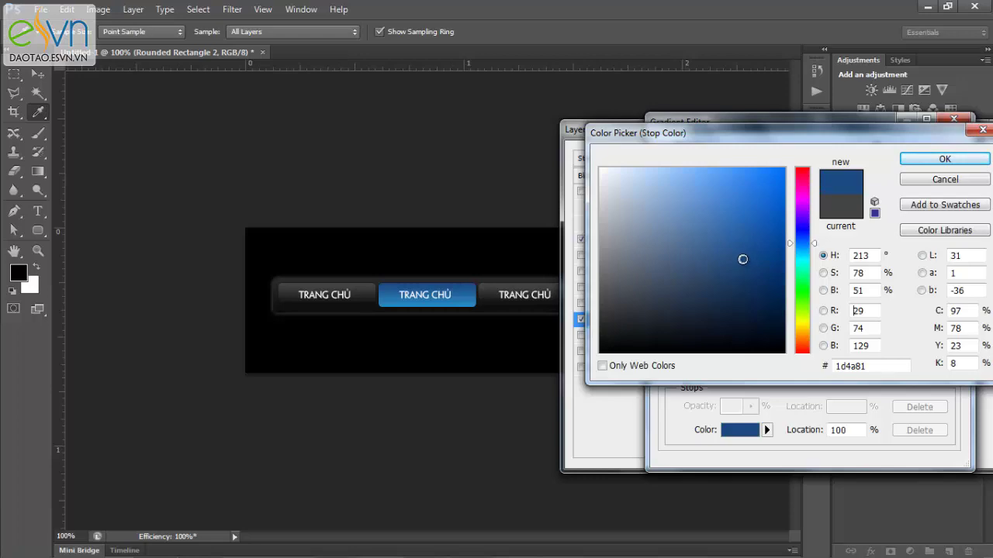
click(918, 160)
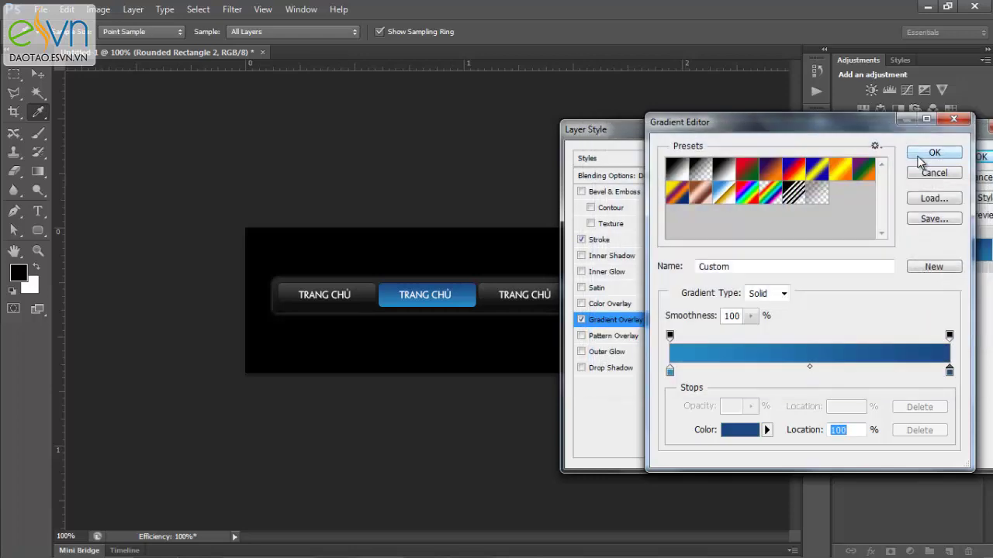
double_click(671, 371)
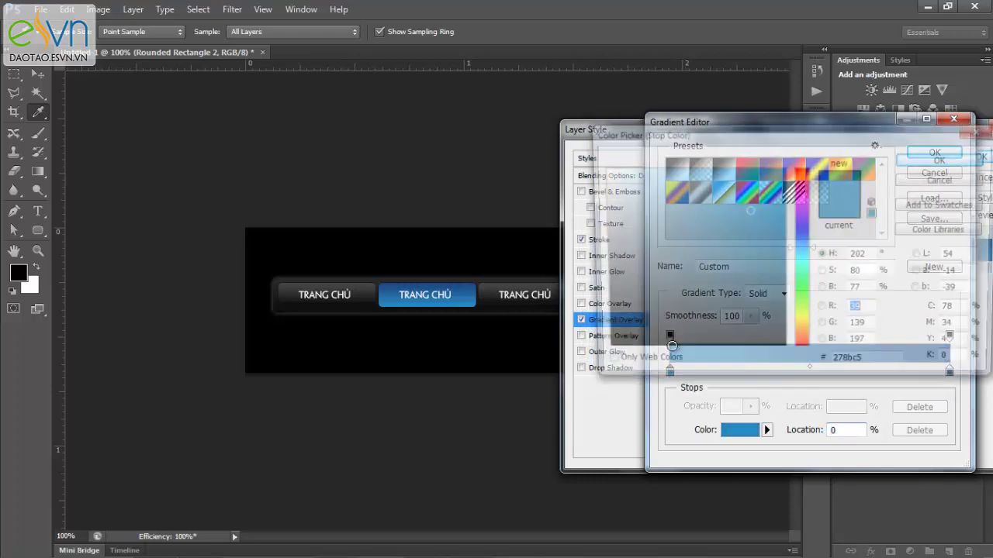
drag(768, 257, 768, 271)
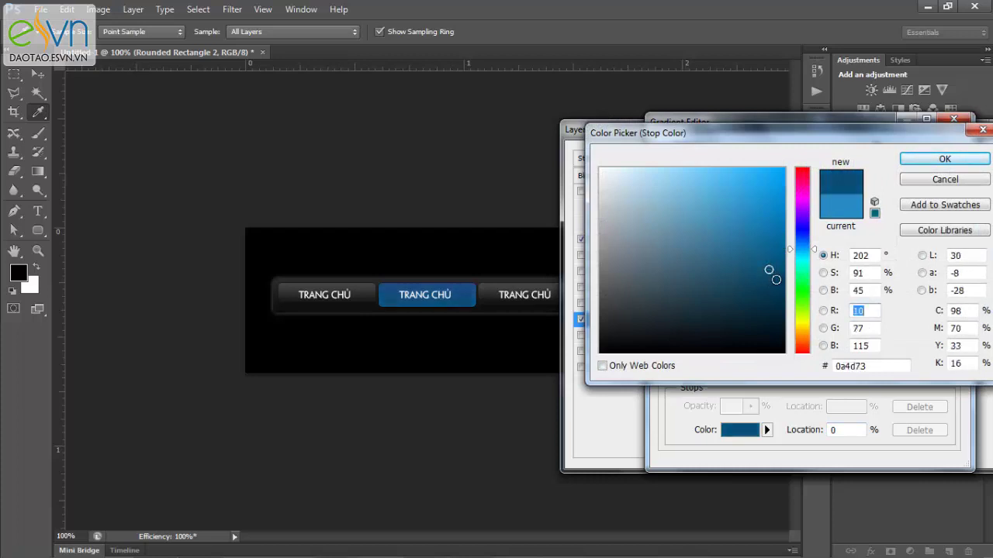
click(776, 280)
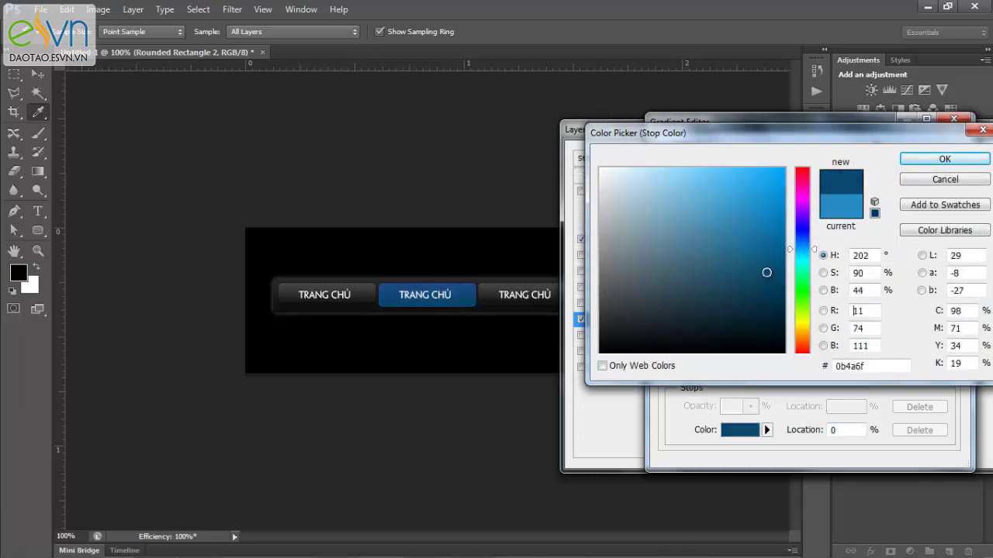
click(946, 159)
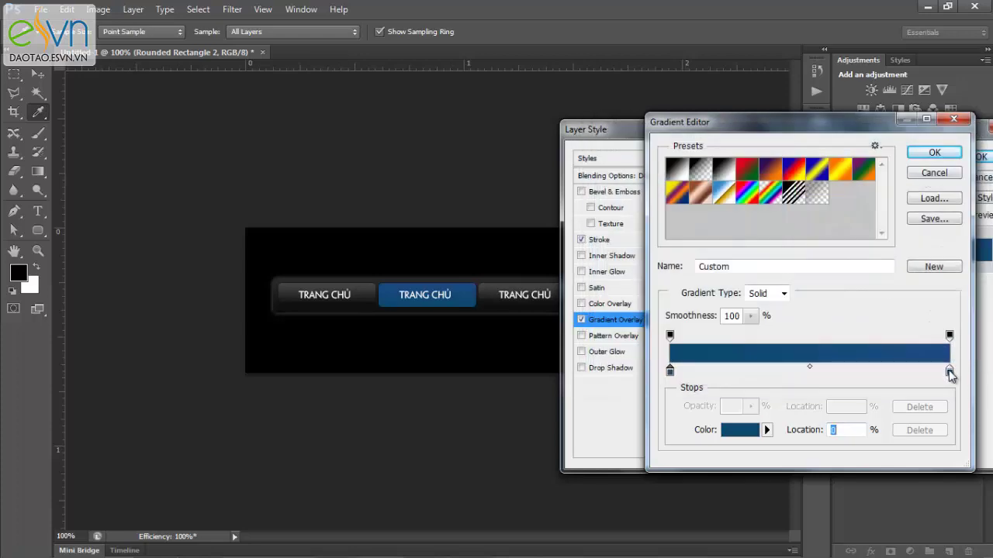
Change the right gradient stop to lighter blue 3e7fb5 and confirm the gradient
double_click(948, 372)
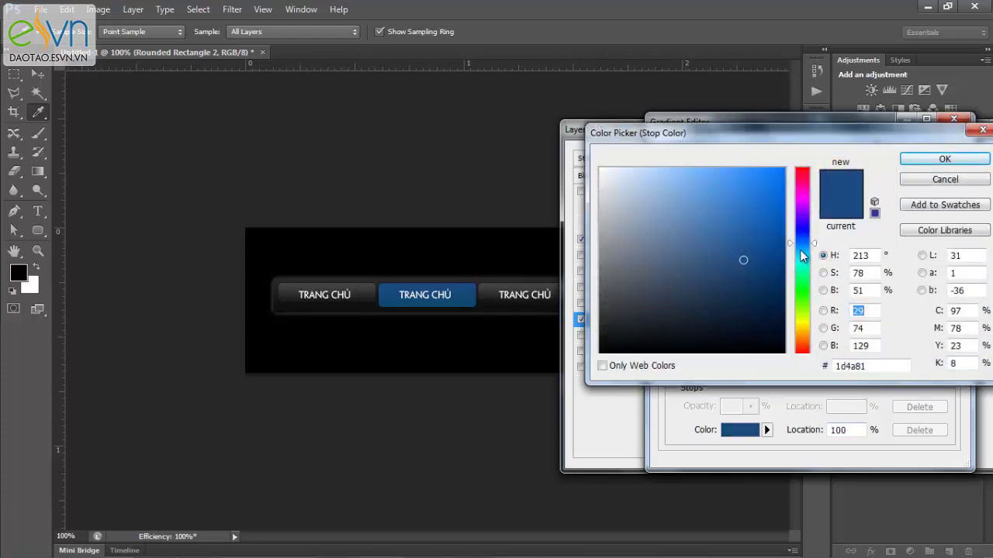
click(803, 246)
click(727, 230)
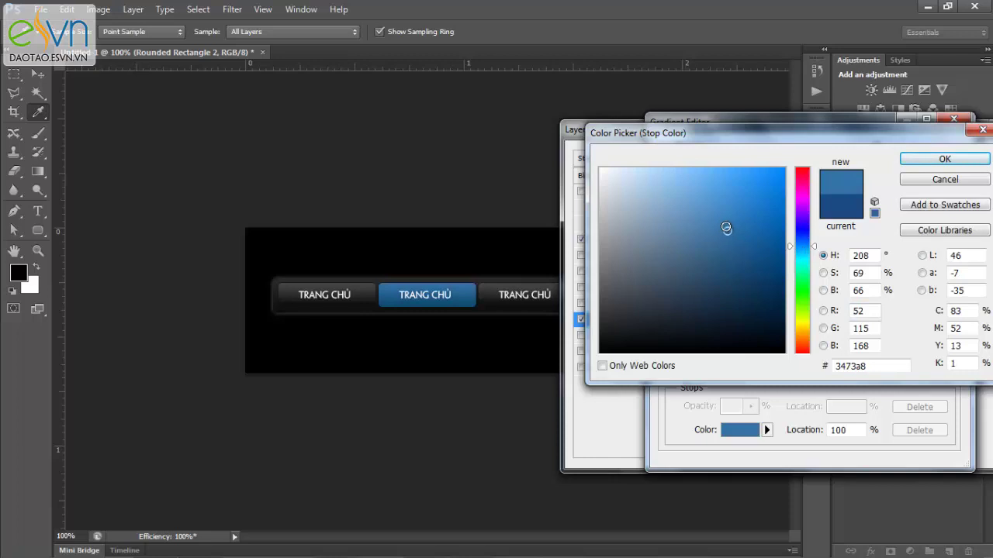
drag(726, 227, 720, 222)
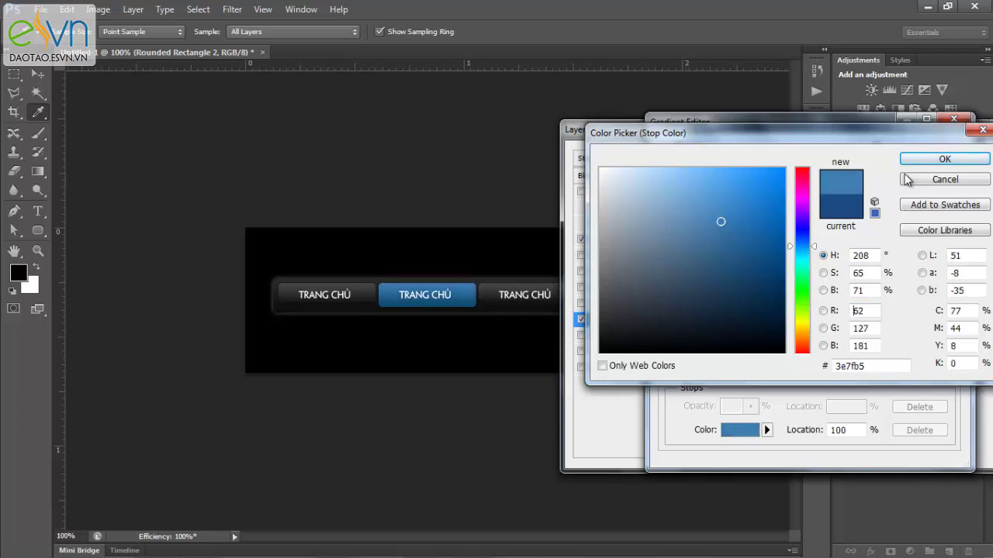
click(936, 162)
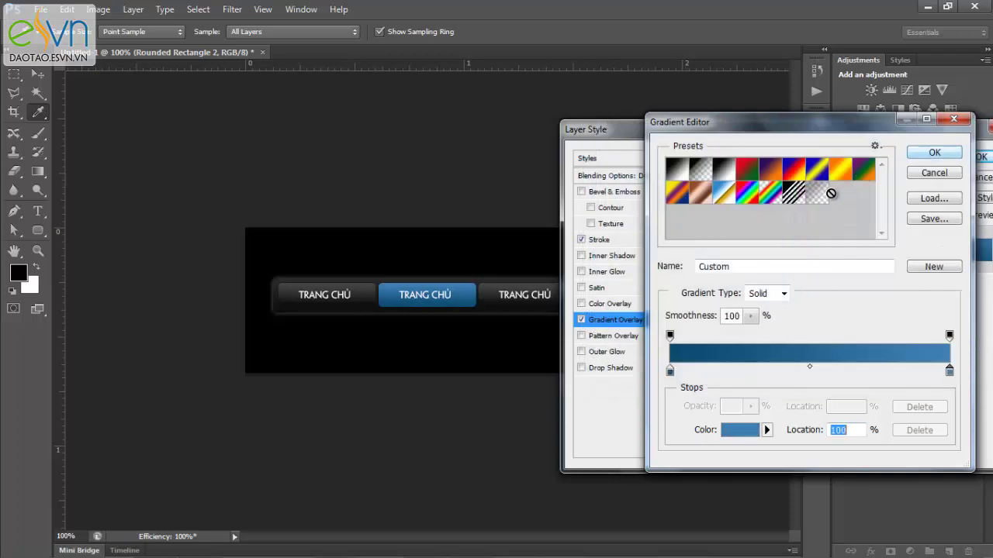
click(937, 154)
Apply the middle button's gradient and relabel that button 'Sản phẩm'
click(981, 157)
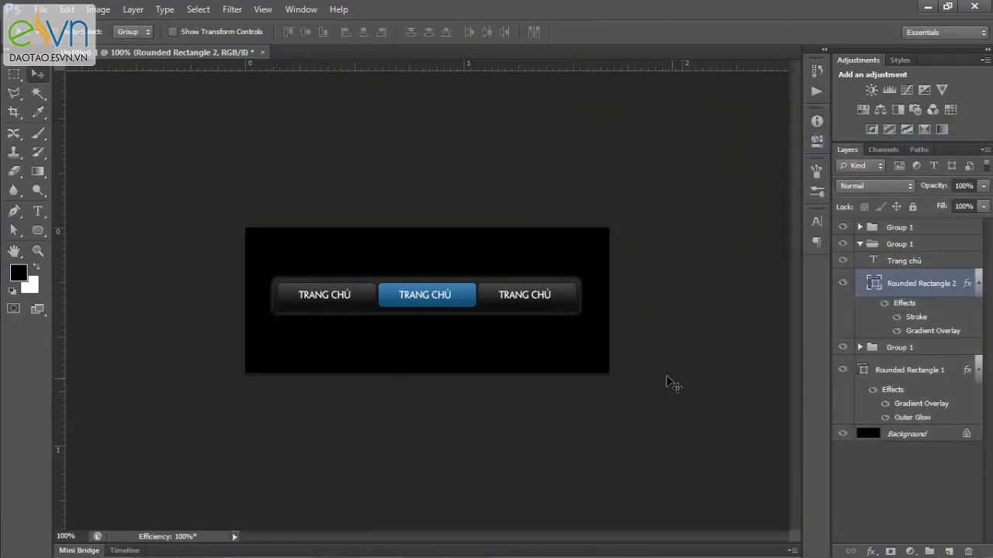
key(t)
click(425, 295)
key(ctrl+a)
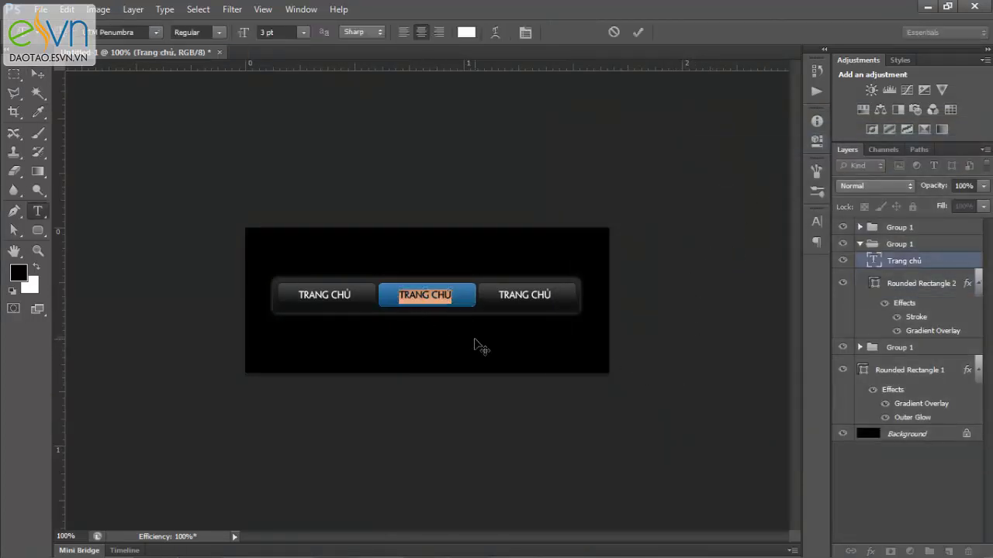
text(Sản)
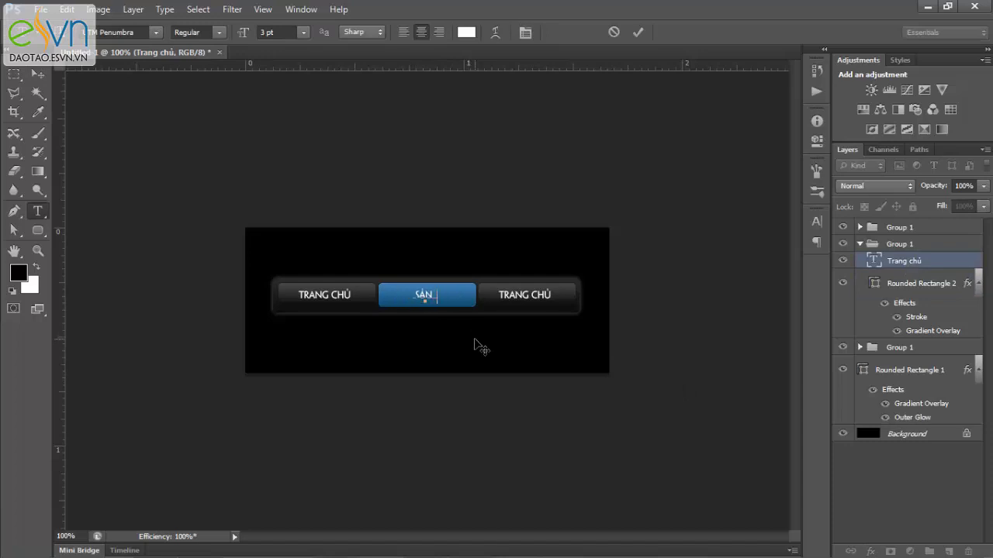
text( phẩm)
key(ctrl+Return)
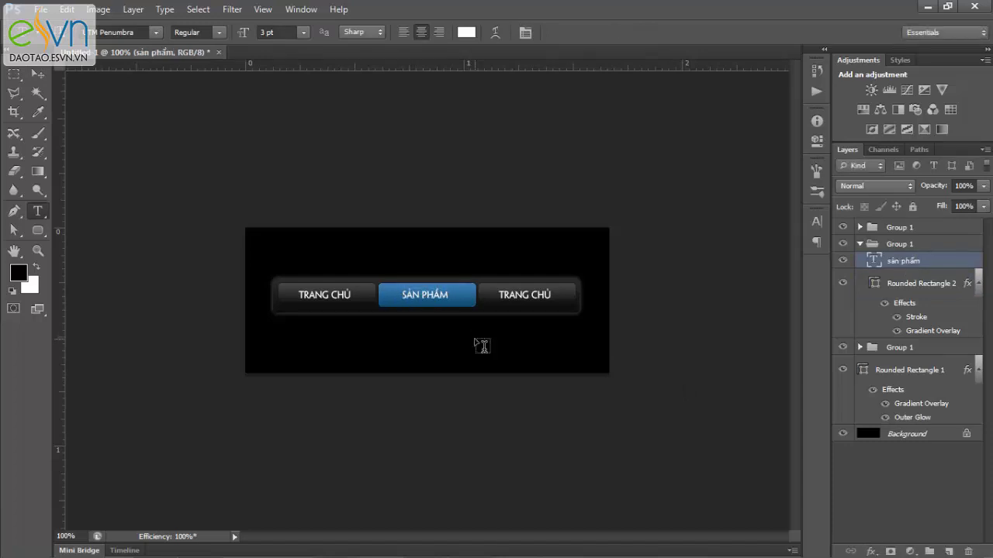
Relabel the right button 'tin tức' and nudge its text one pixel right
click(532, 296)
key(ctrl+a)
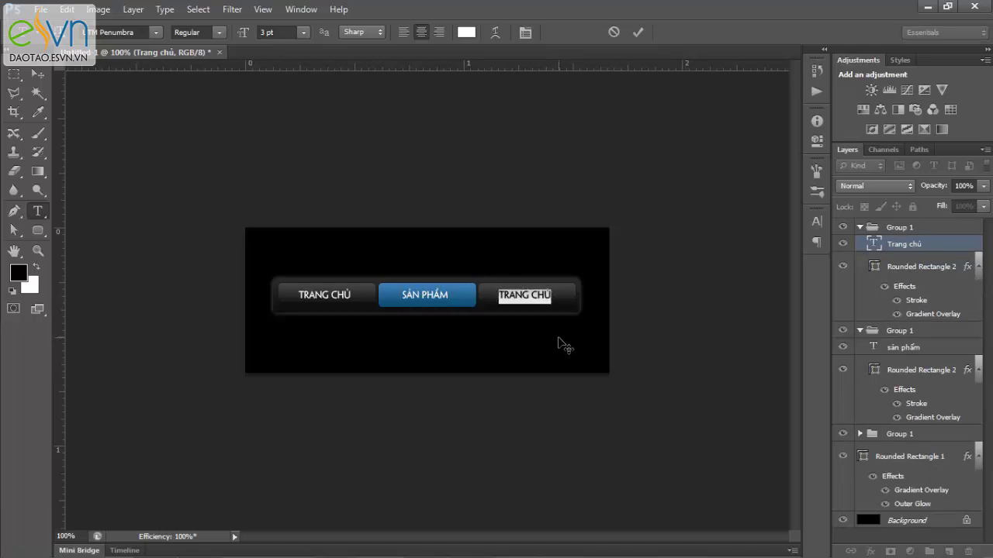
text(tin tức)
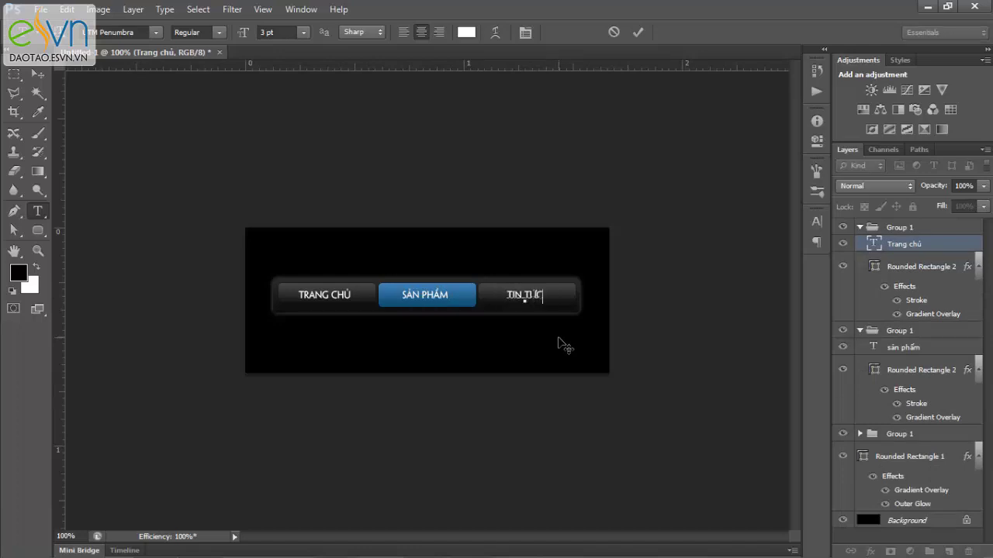
key(ctrl+Return)
key(v)
key(Right)
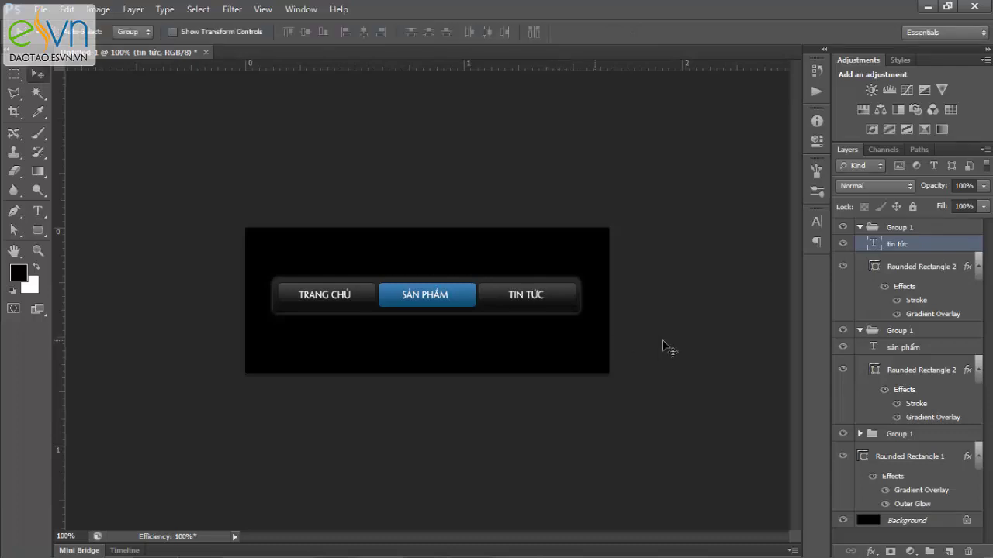
Convert Background to Layer 0 and add a Reflected-style Gradient Overlay to it
double_click(870, 520)
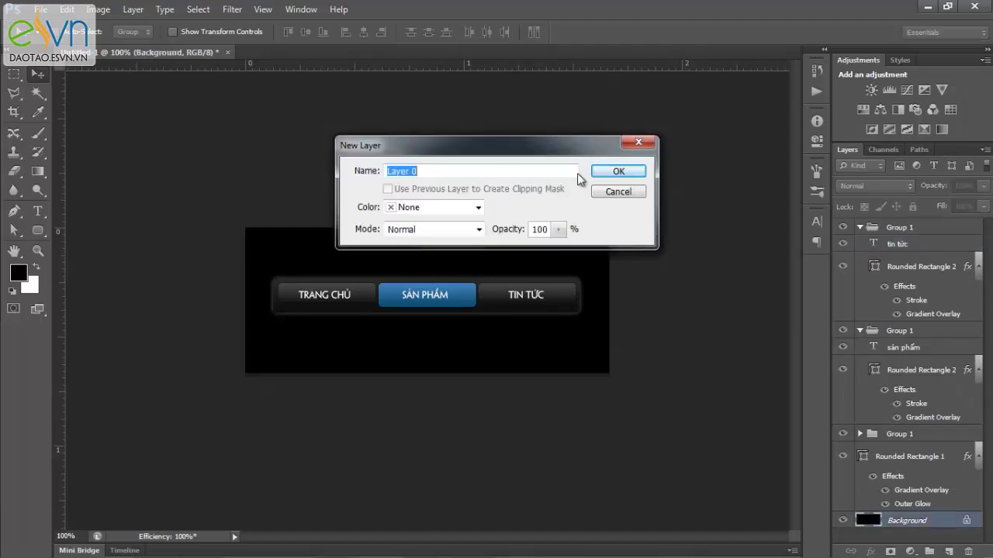
click(630, 174)
right_click(899, 520)
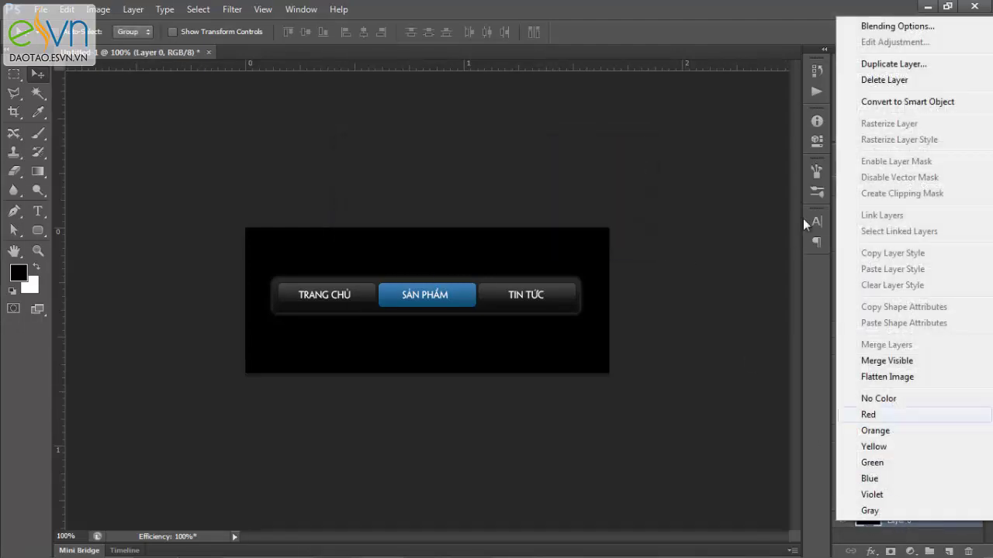
click(869, 26)
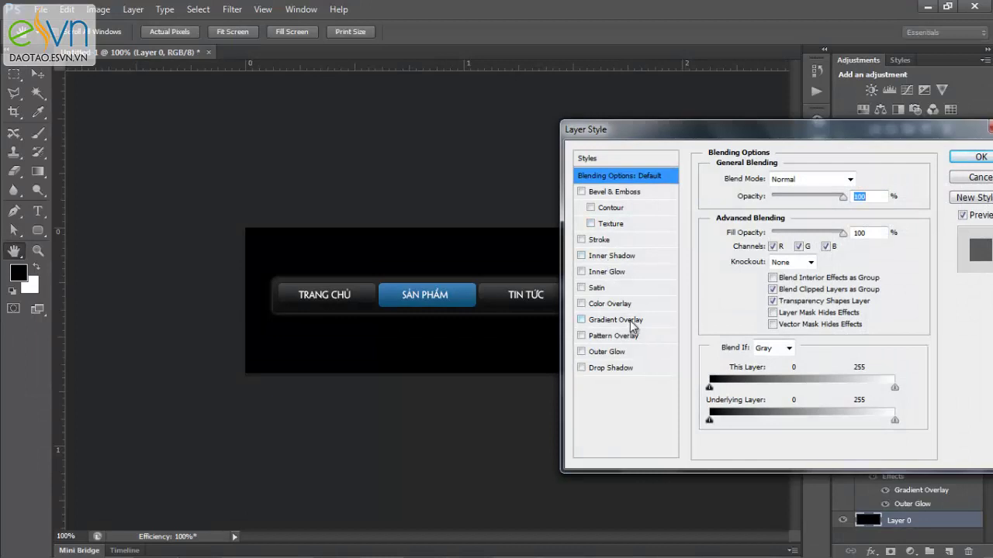
click(628, 320)
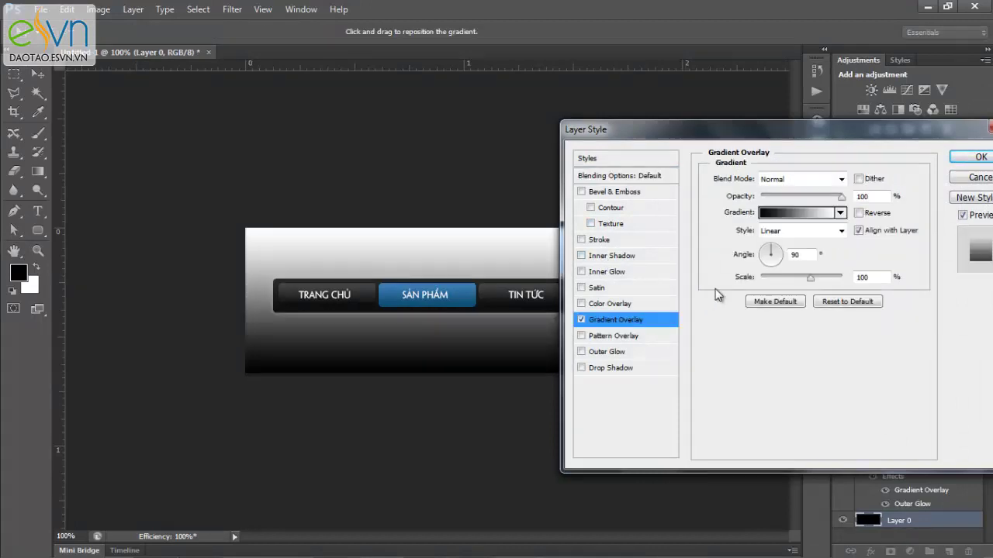
click(840, 230)
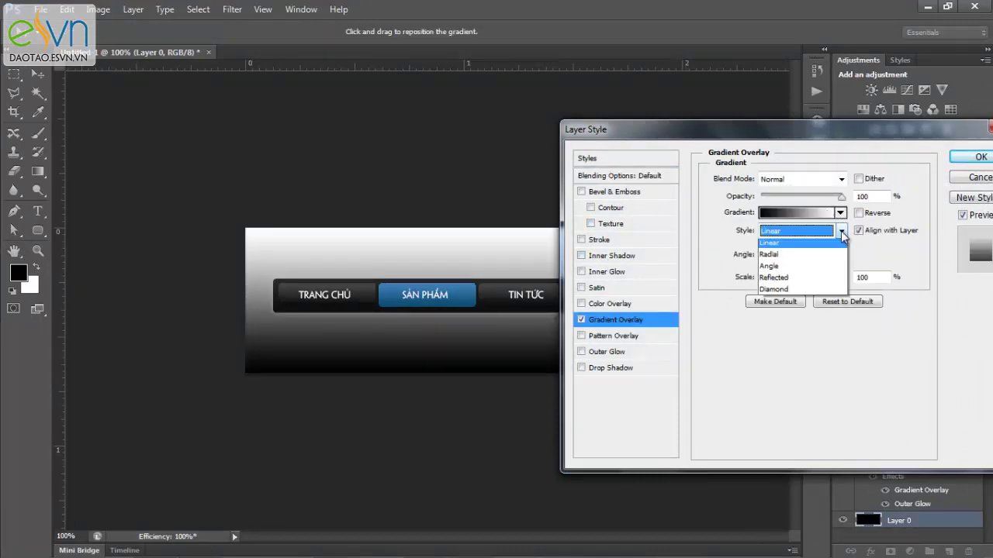
click(783, 280)
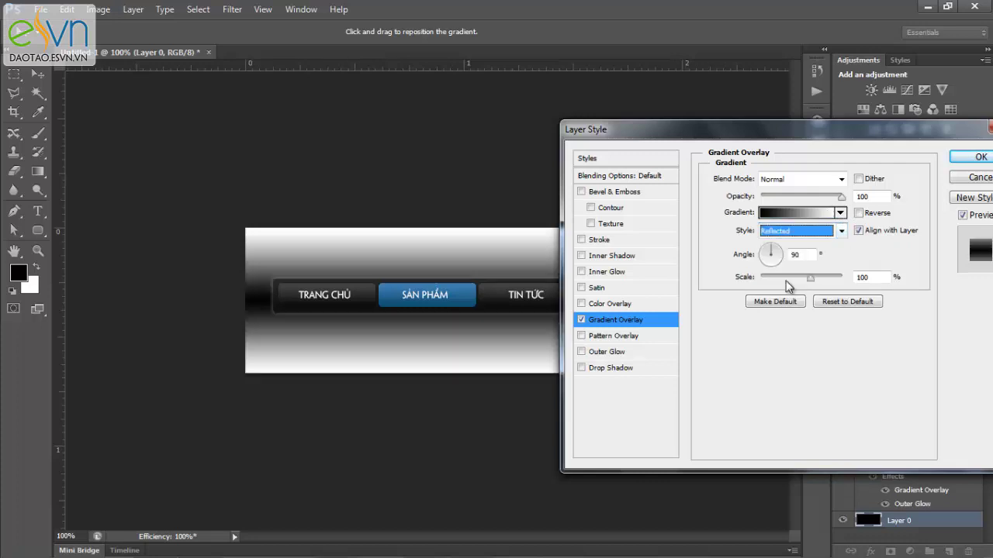
drag(840, 144, 865, 140)
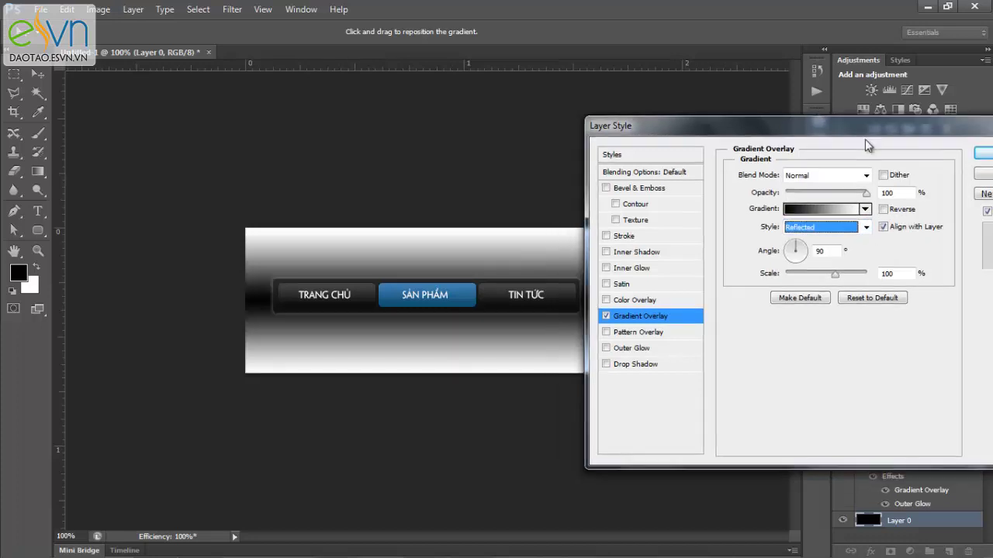
Set the background gradient stops to button-sampled blues 1a5a84 and 0a3d5f, and apply it
click(822, 208)
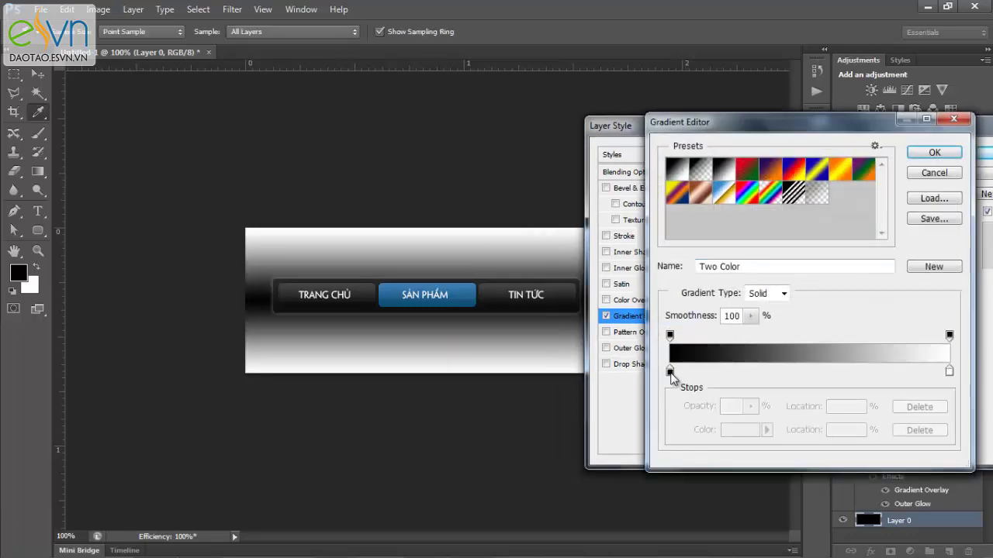
click(670, 371)
double_click(670, 370)
click(462, 301)
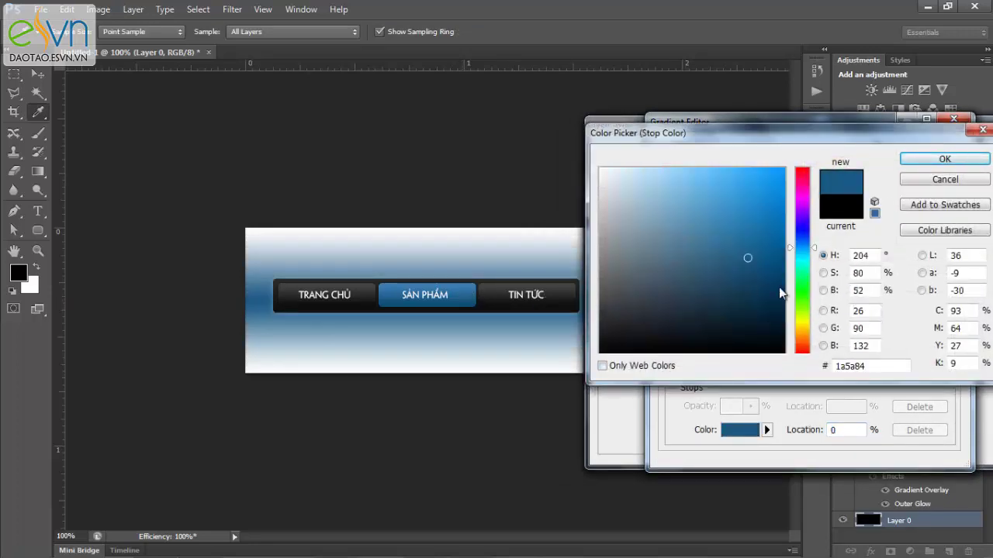
click(944, 161)
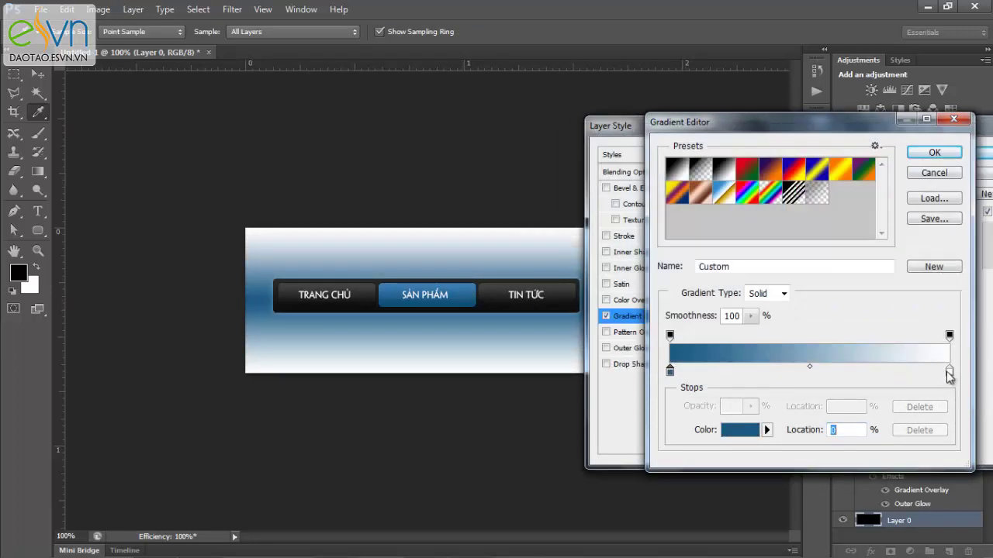
double_click(948, 371)
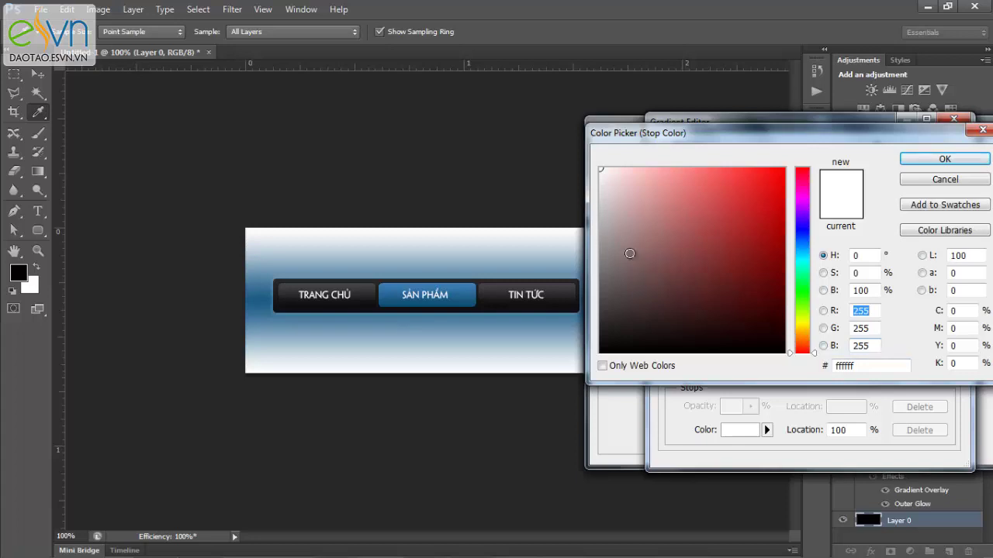
click(473, 291)
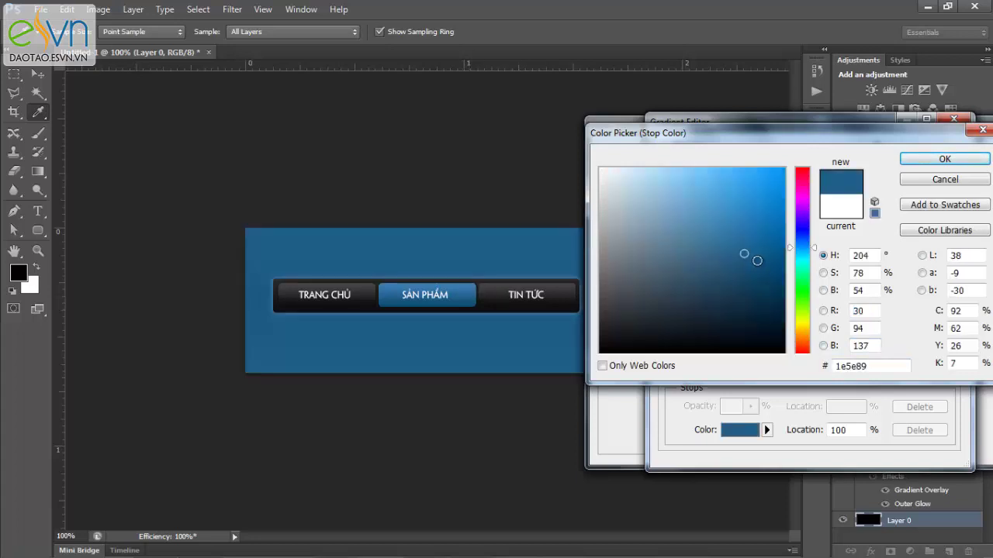
drag(761, 277, 764, 284)
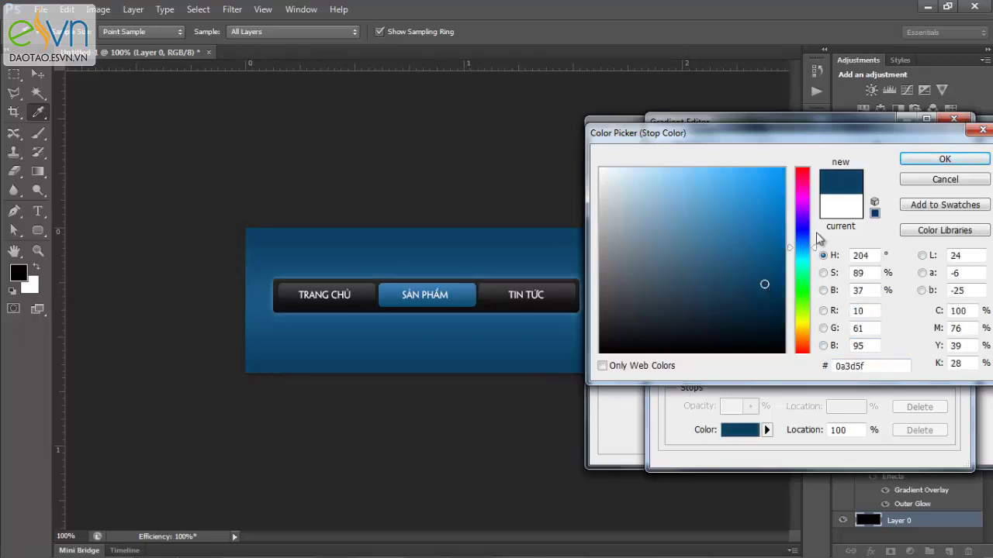
click(937, 158)
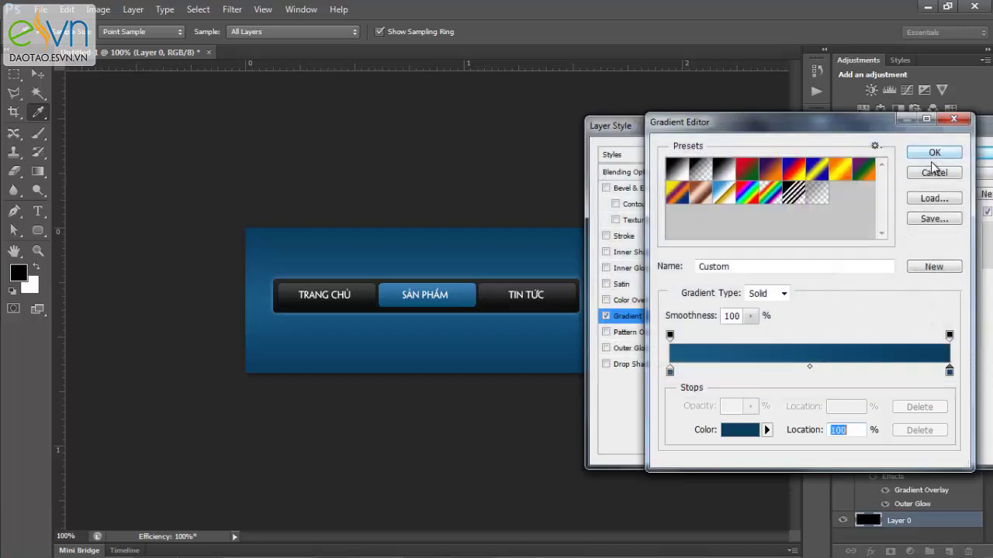
click(943, 154)
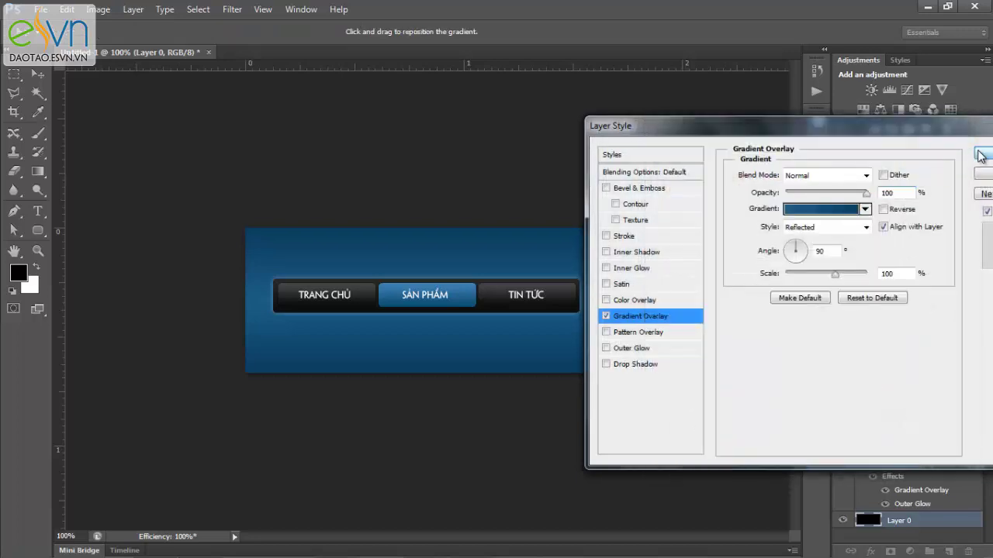
click(981, 155)
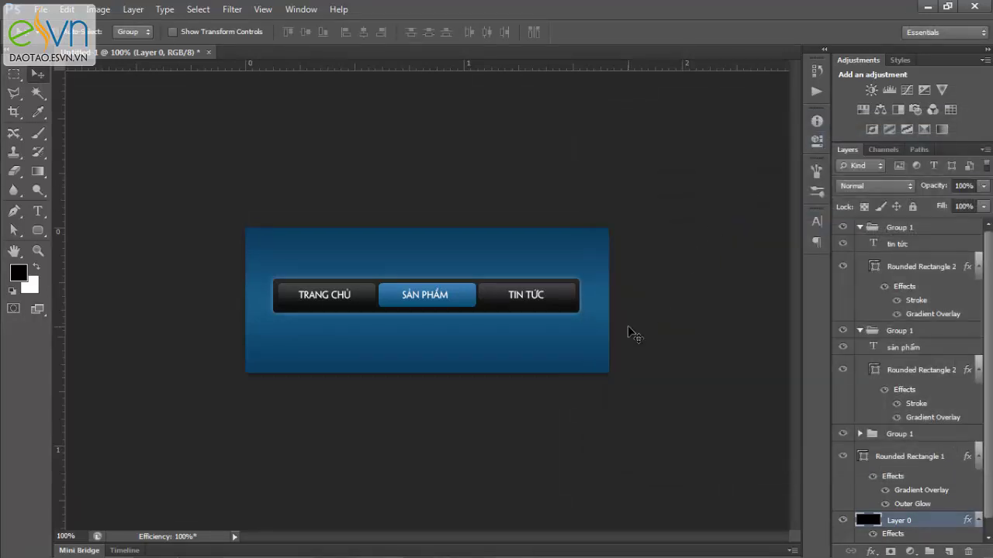